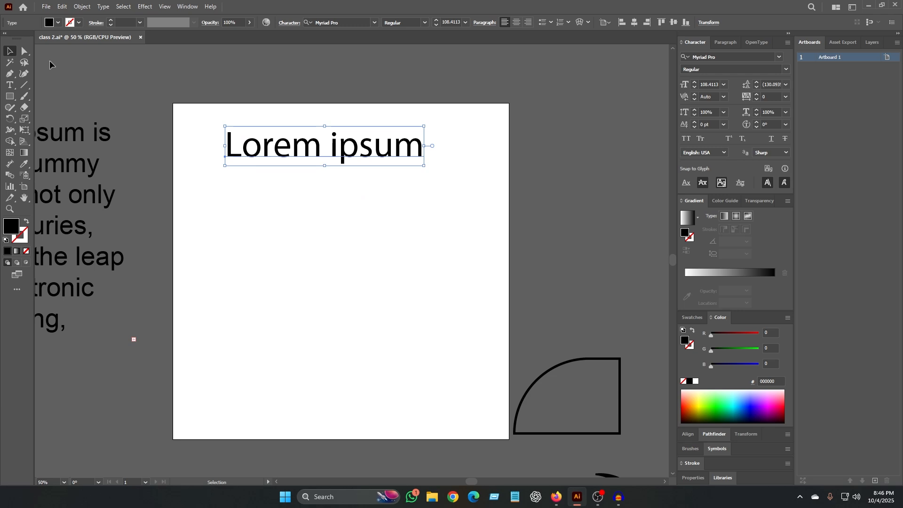
# - Draw an ellipse about 534 by 555 px below the Lorem ipsum heading and swap its black fill to the stroke
pyautogui.click(11, 85)
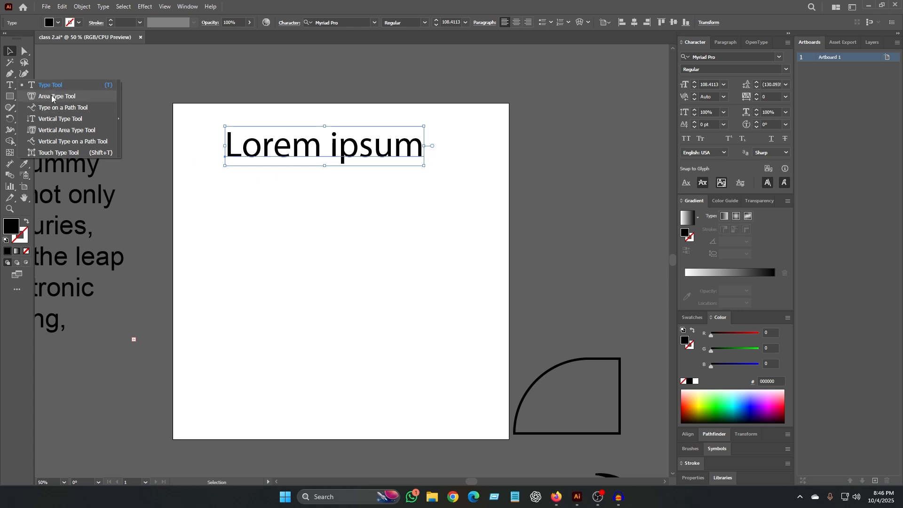
pyautogui.click(9, 85)
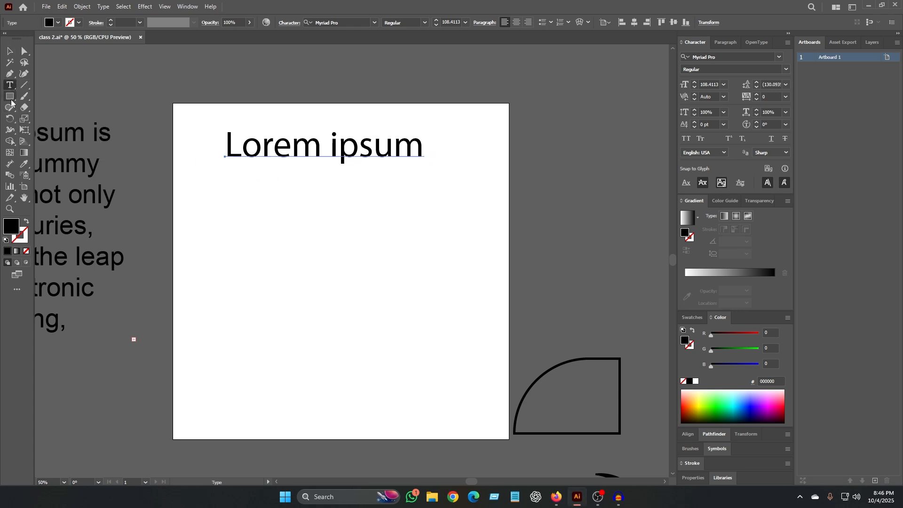
pyautogui.rightClick(6, 97)
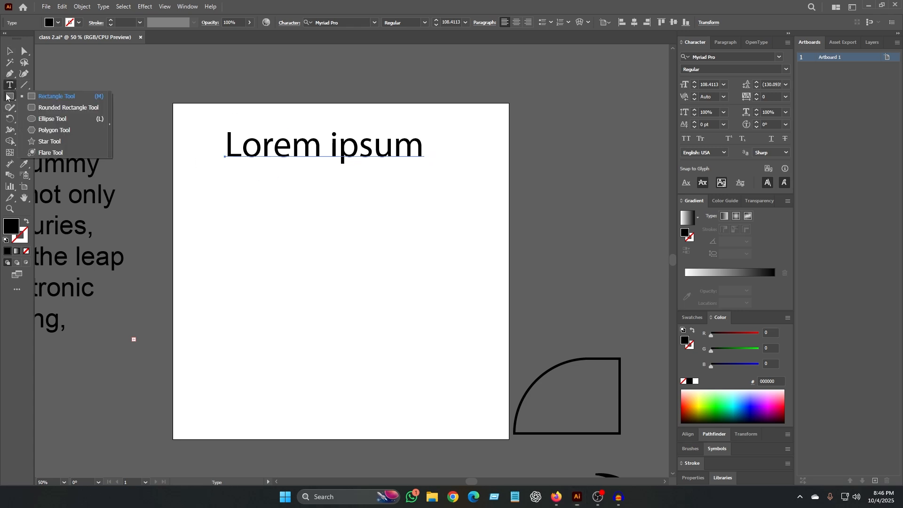
pyautogui.click(49, 119)
pyautogui.moveTo(283, 224); pyautogui.dragTo(463, 410)
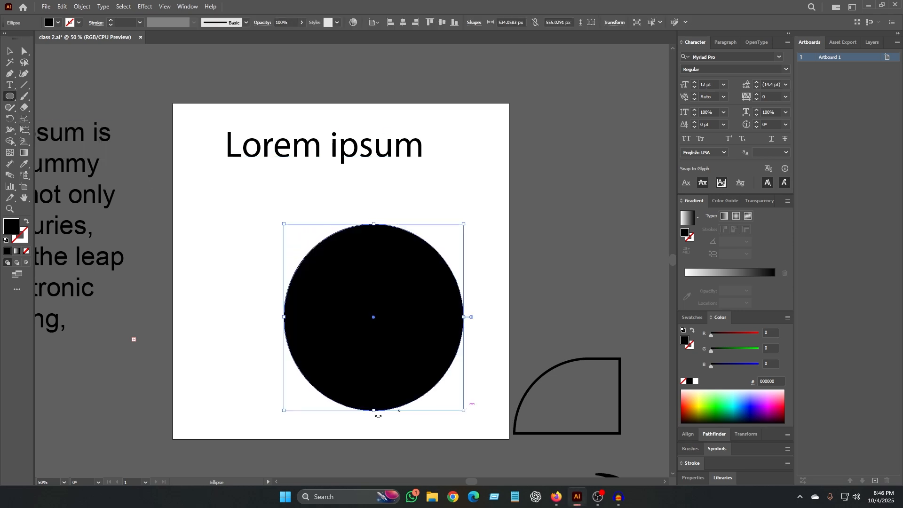
pyautogui.click(27, 223)
pyautogui.click(23, 239)
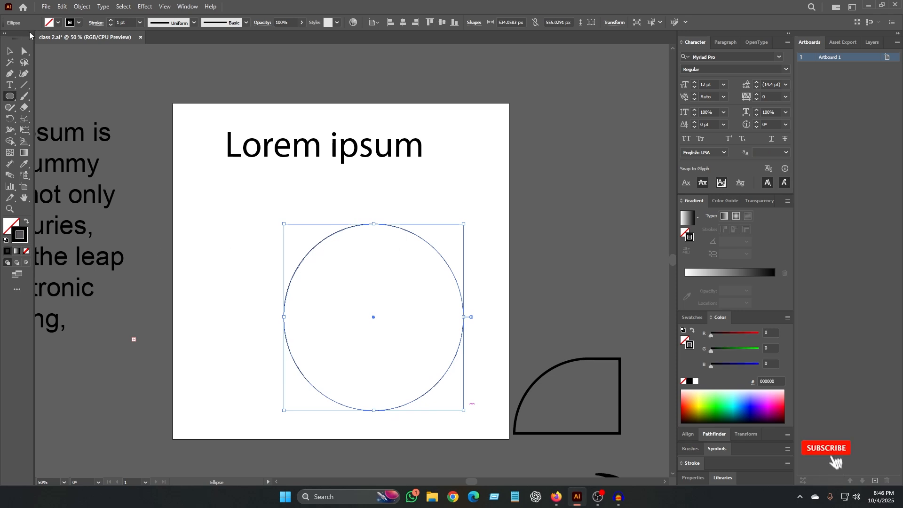
# - Fill the ellipse with placeholder text using the Area Type tool and select the resulting text object
pyautogui.click(9, 86)
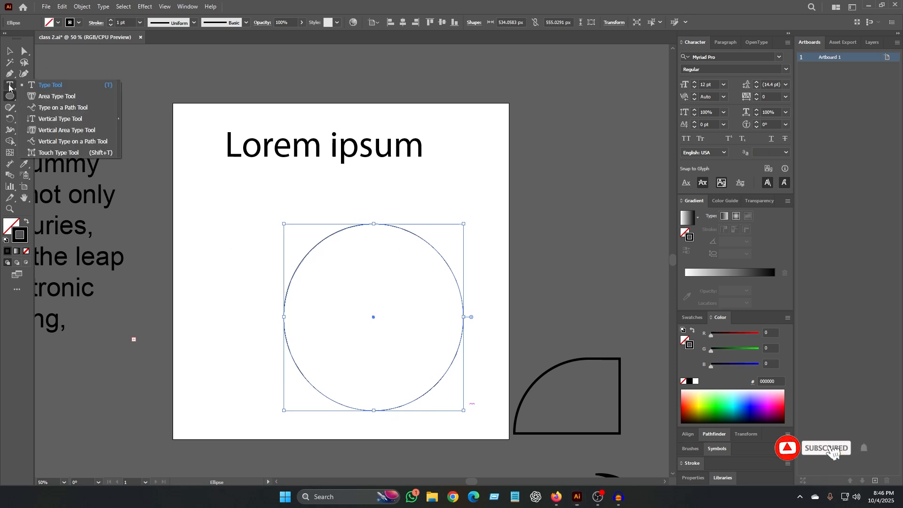
pyautogui.click(45, 97)
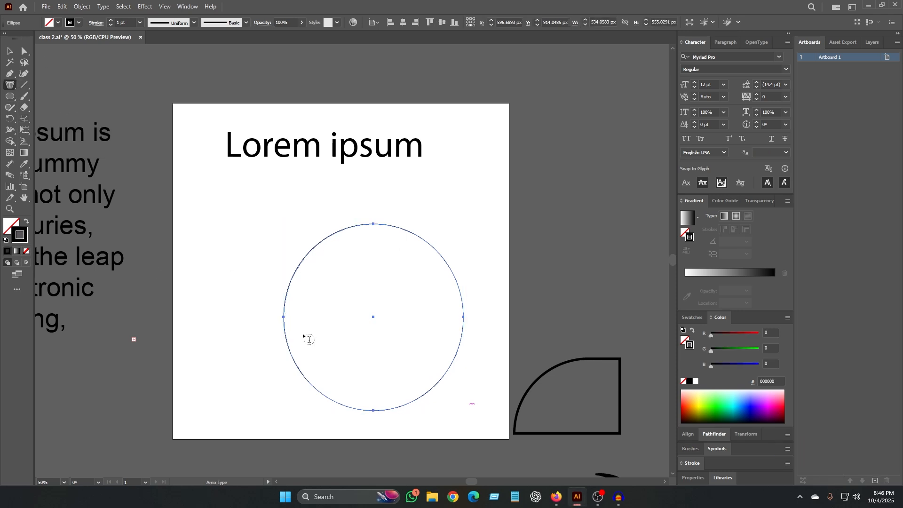
pyautogui.click(309, 251)
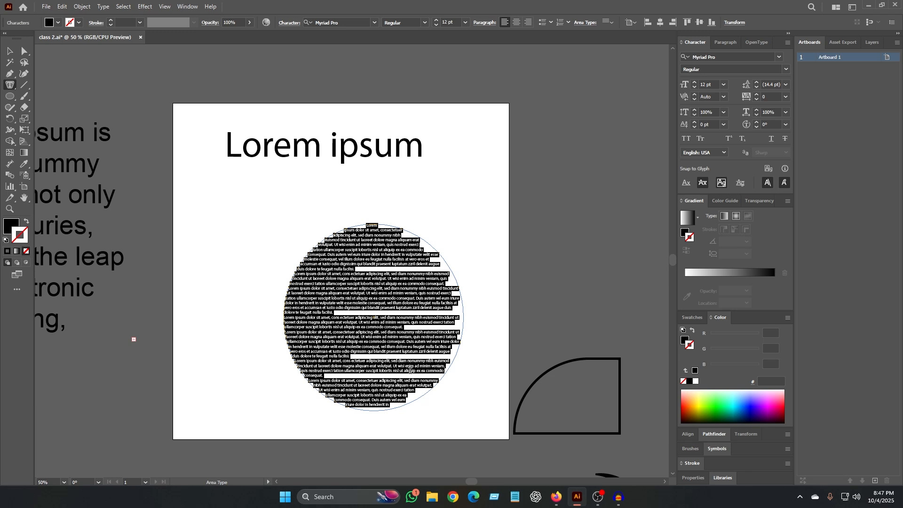
pyautogui.click(9, 51)
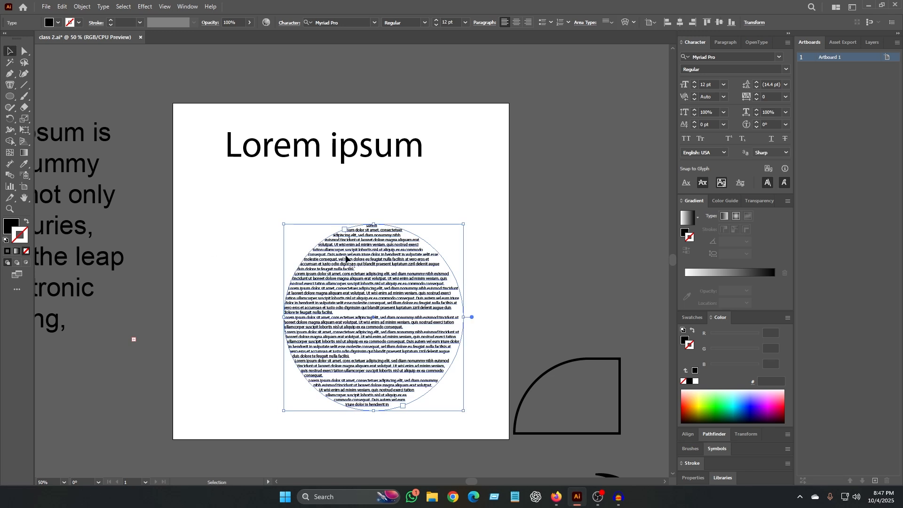
# - Raise the tracking of the text inside the ellipse to 24
pyautogui.press('a')
pyautogui.hotkey('ctrl', '=')
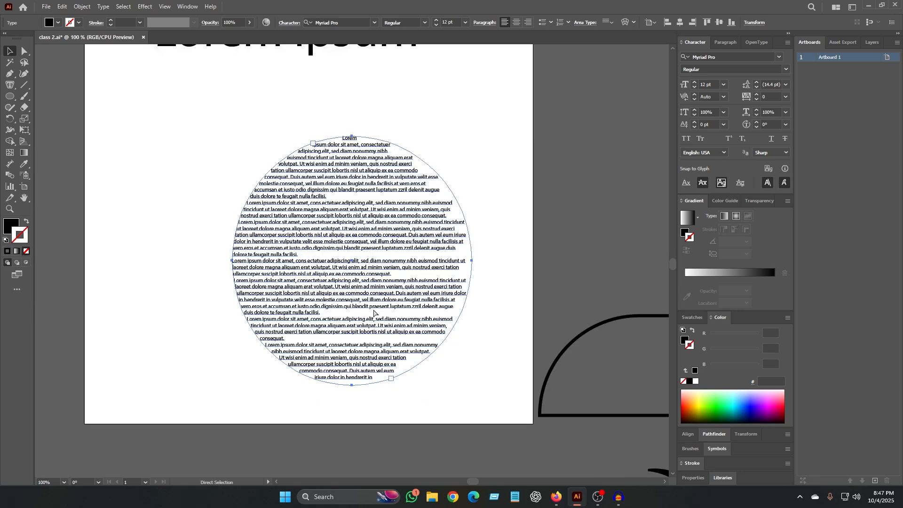
pyautogui.hotkey('ctrl', '=')
pyautogui.scroll(1, 402, 272)
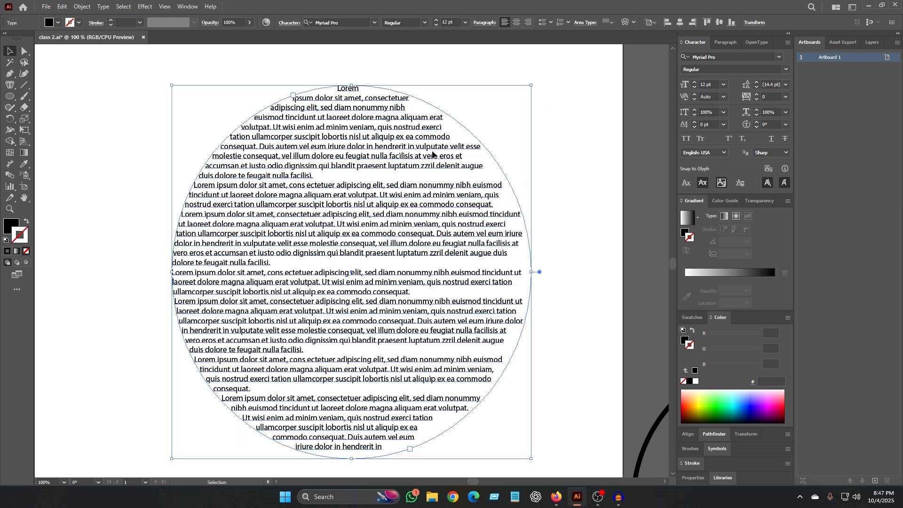
pyautogui.click(757, 95)
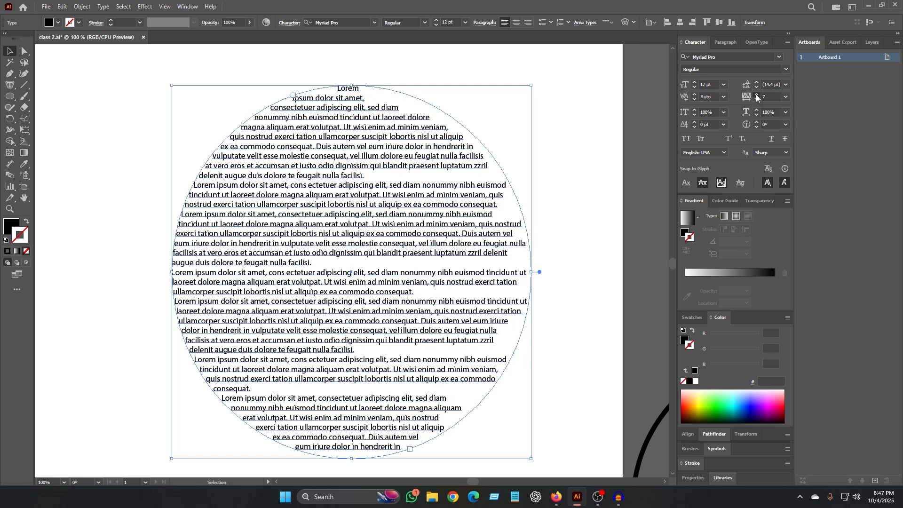
pyautogui.click(757, 95)
pyautogui.click(757, 95)
pyautogui.click(757, 96)
pyautogui.click(757, 95)
pyautogui.click(757, 96)
pyautogui.click(757, 95)
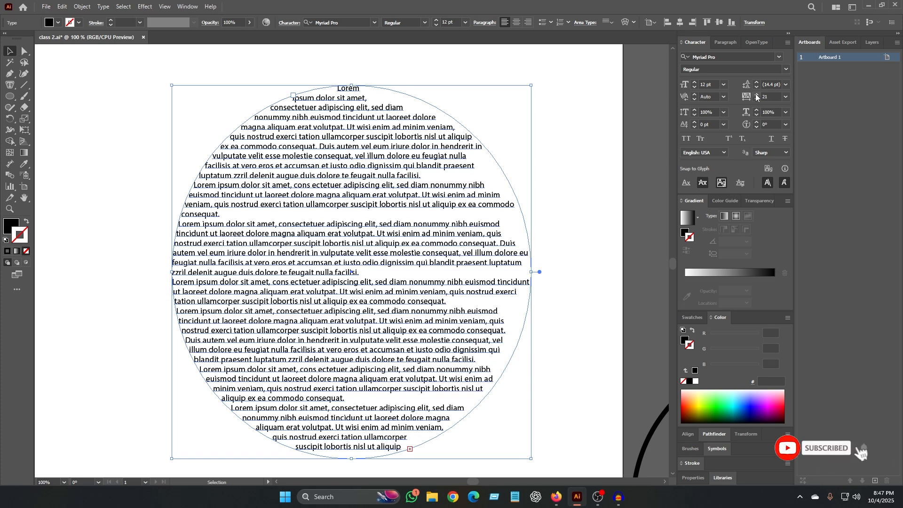
pyautogui.click(757, 95)
pyautogui.click(757, 96)
pyautogui.click(758, 95)
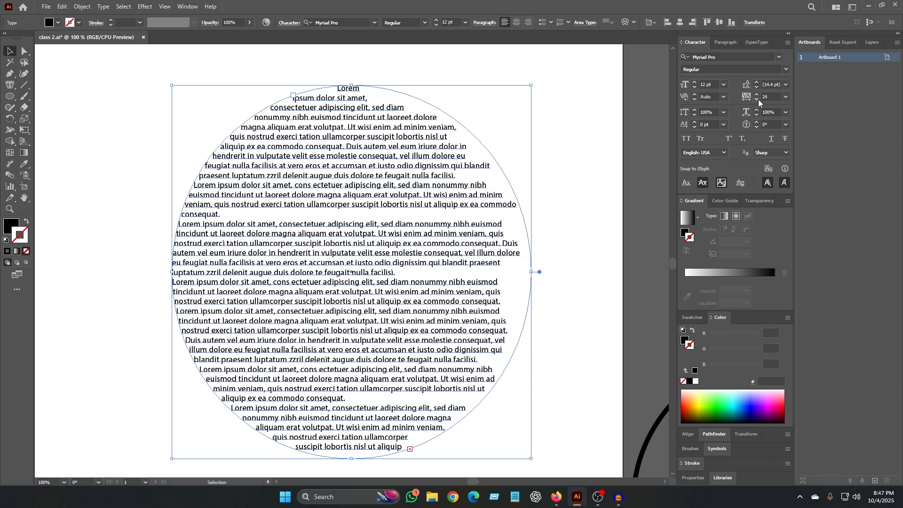
# - Tighten the ellipse text's tracking to -11, then reset it to 0
pyautogui.click(756, 99)
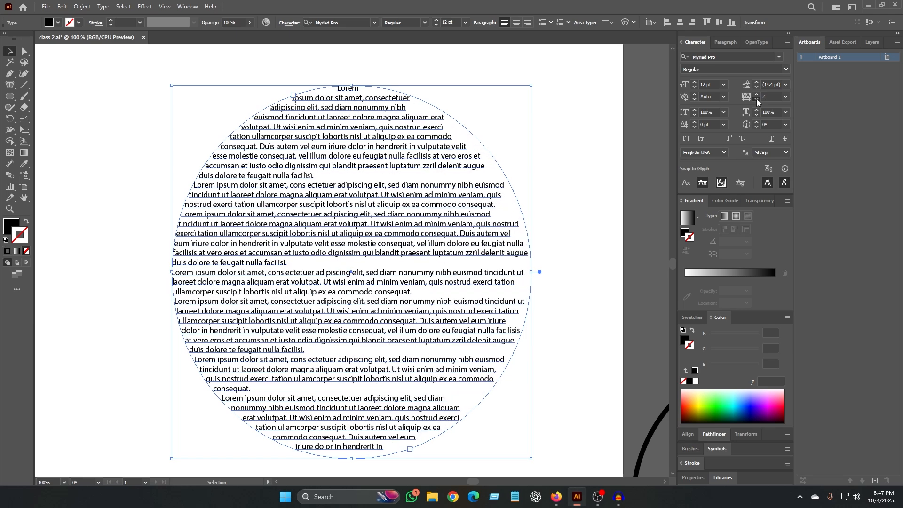
pyautogui.click(756, 98)
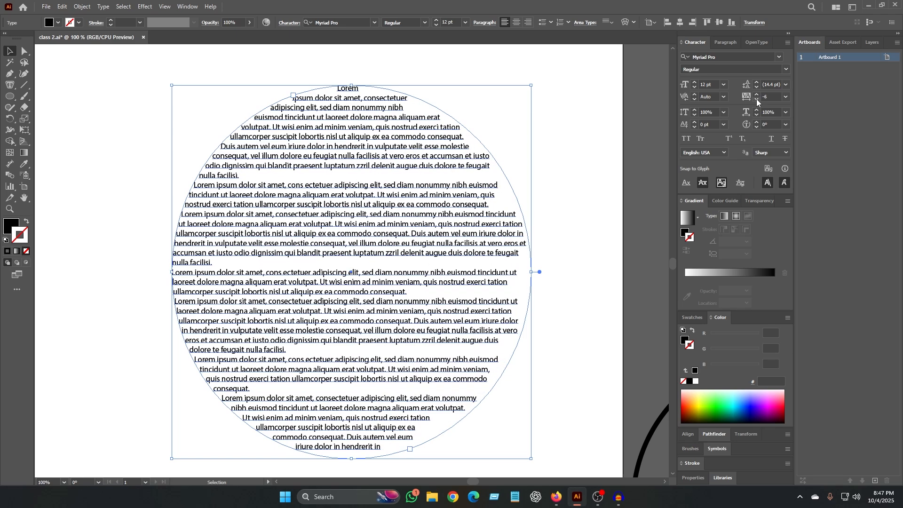
pyautogui.click(756, 99)
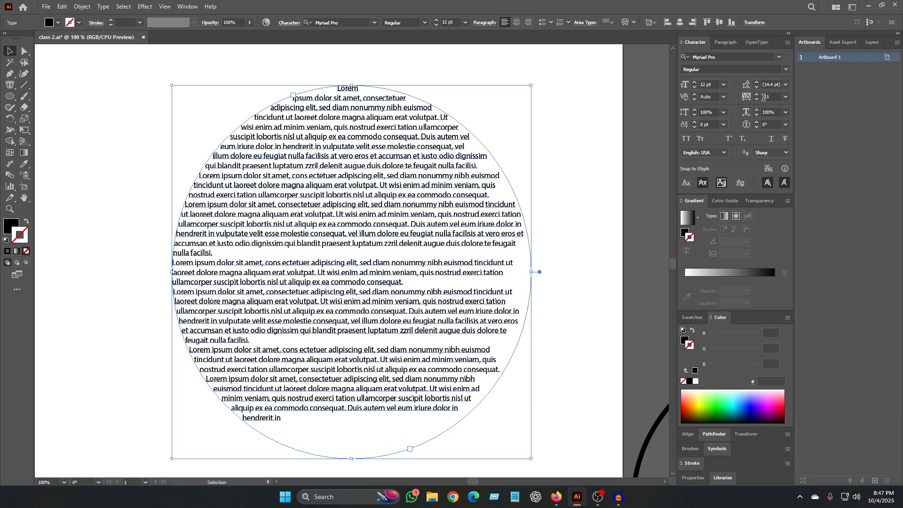
pyautogui.click(769, 97)
pyautogui.write('0')
pyautogui.press('Return')
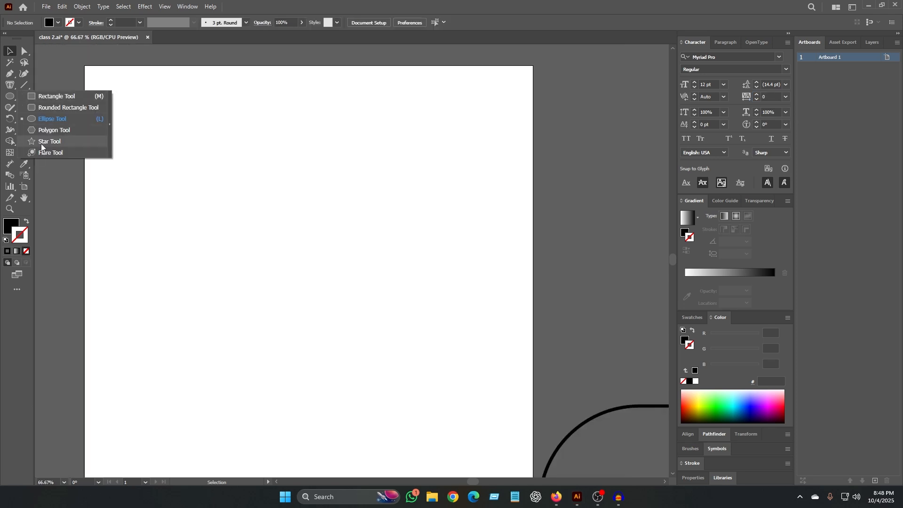
# - Draw a black five-pointed star about 570 by 544 px and move it to the middle of the artboard
pyautogui.click(41, 146)
pyautogui.moveTo(188, 185); pyautogui.dragTo(267, 292)
pyautogui.press('v')
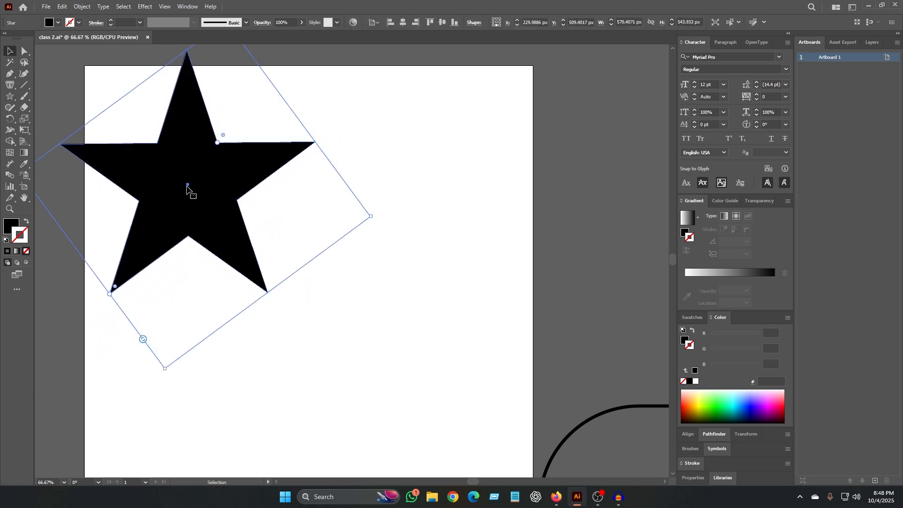
pyautogui.moveTo(187, 187); pyautogui.dragTo(335, 262)
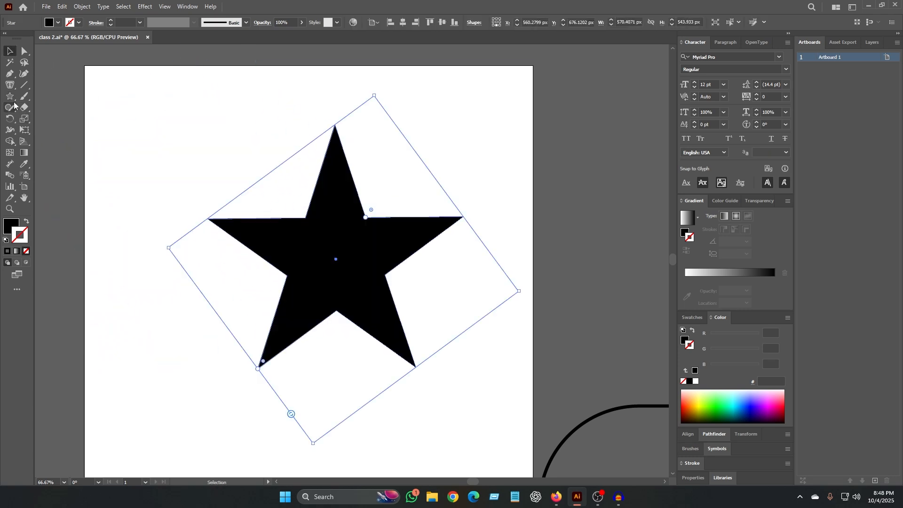
# - Convert the star into an area type container filled with placeholder text
pyautogui.click(10, 85)
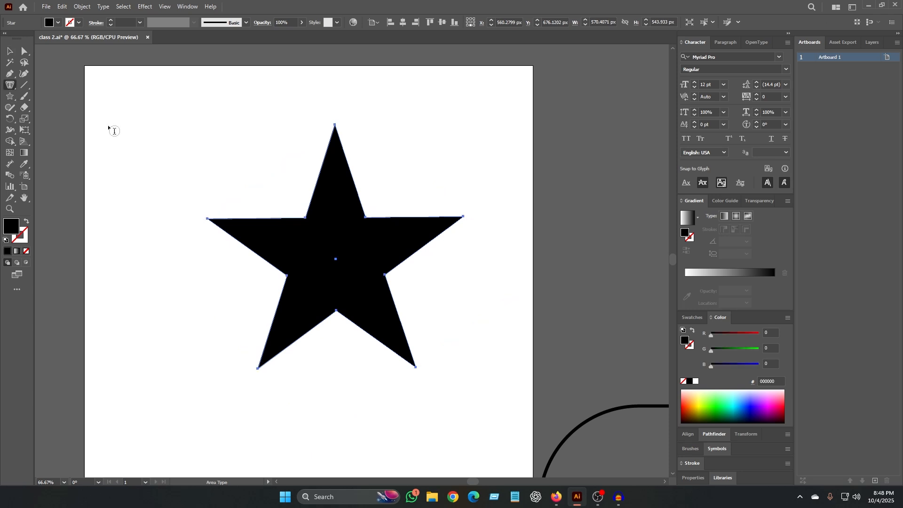
pyautogui.click(252, 222)
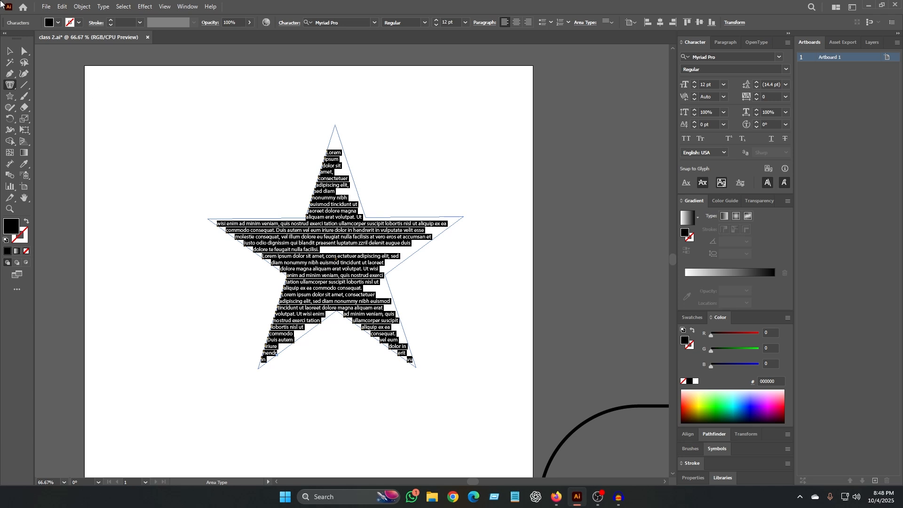
pyautogui.click(9, 51)
# - Scale the star-shaped text down to about half its size and move it to the artboard's upper right corner
pyautogui.moveTo(338, 241); pyautogui.dragTo(303, 187)
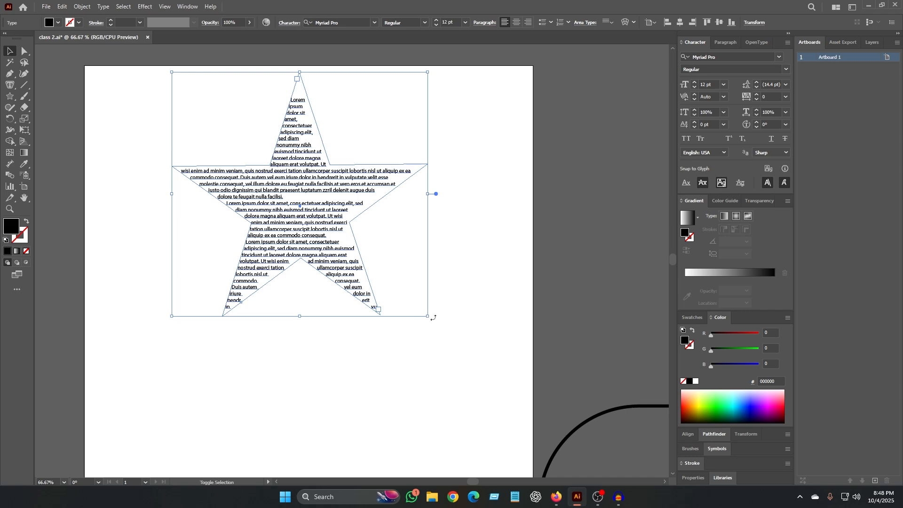
pyautogui.moveTo(428, 315); pyautogui.dragTo(309, 202)
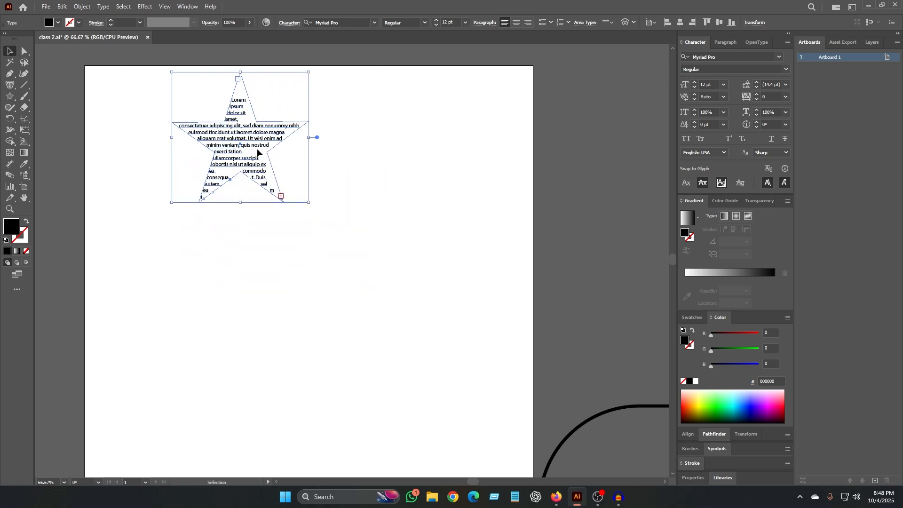
pyautogui.moveTo(240, 144); pyautogui.dragTo(458, 154)
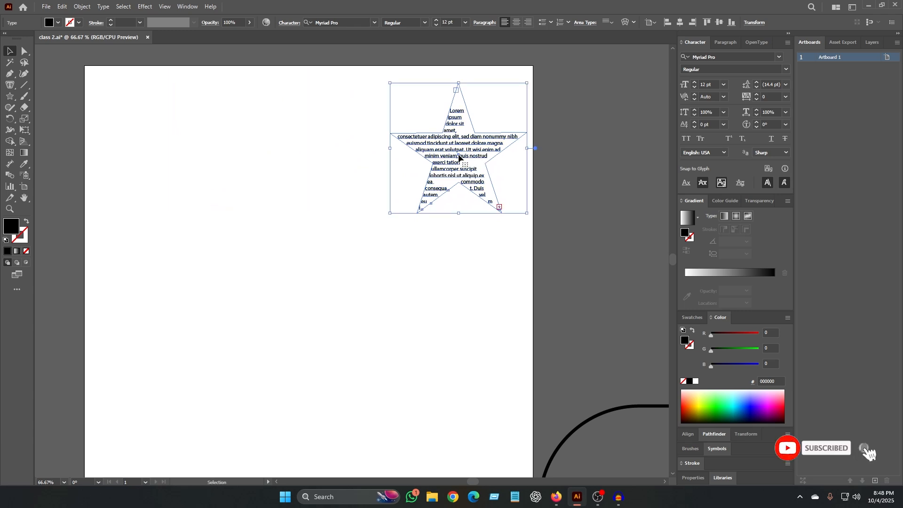
# - Delete the star-shaped text from the artboard
pyautogui.click(329, 120)
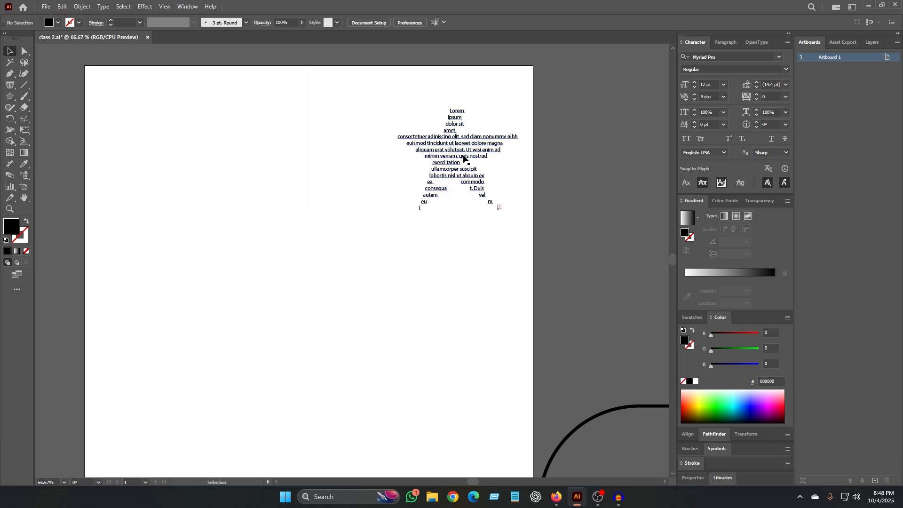
pyautogui.click(455, 149)
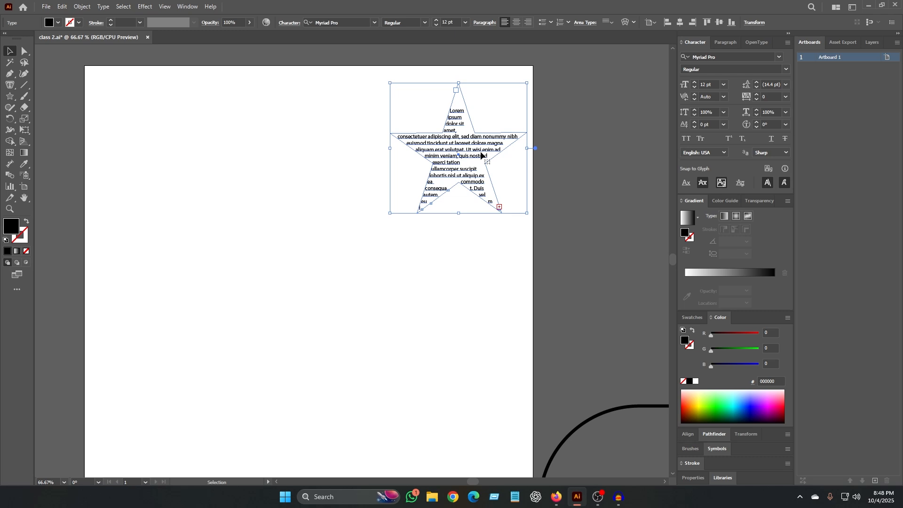
pyautogui.moveTo(10, 86); pyautogui.dragTo(48, 97)
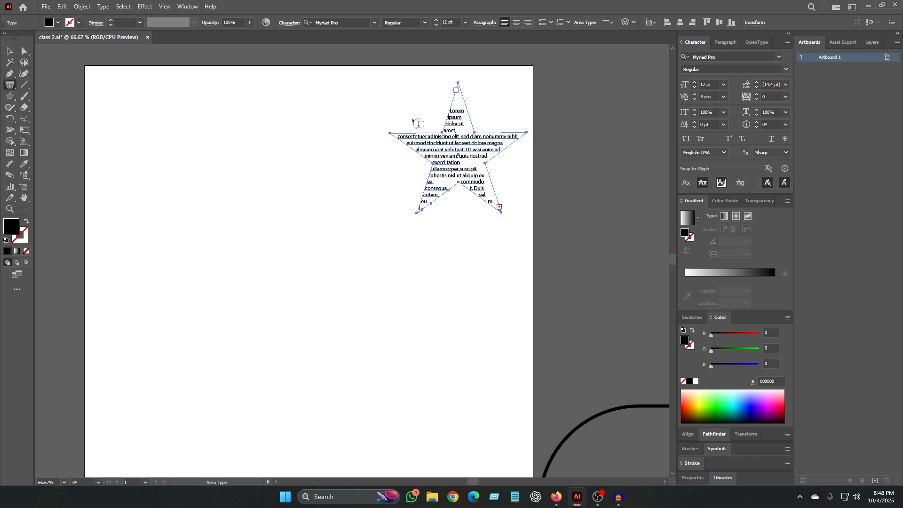
pyautogui.click(11, 51)
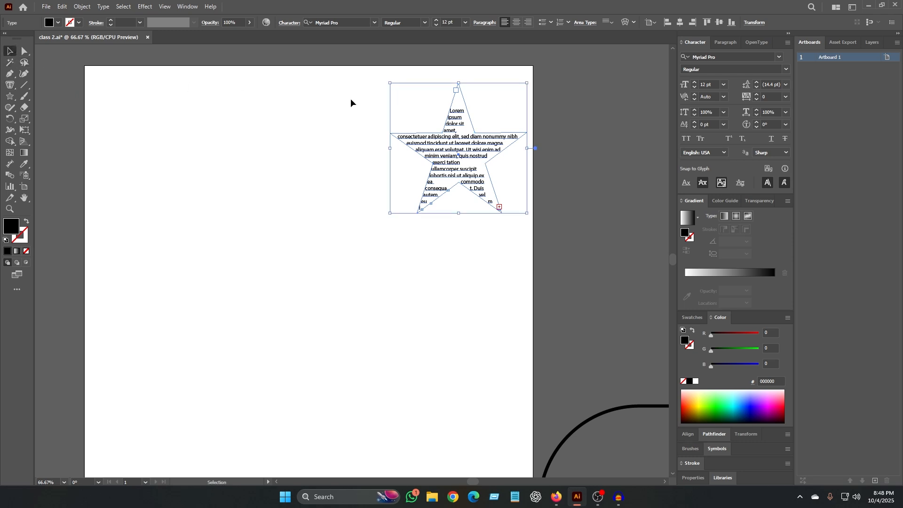
pyautogui.press('Delete')
# - Draw an ellipse about 353 by 326 px in the middle of the artboard, with no fill and a black stroke
pyautogui.moveTo(10, 86); pyautogui.dragTo(51, 108)
pyautogui.click(10, 87)
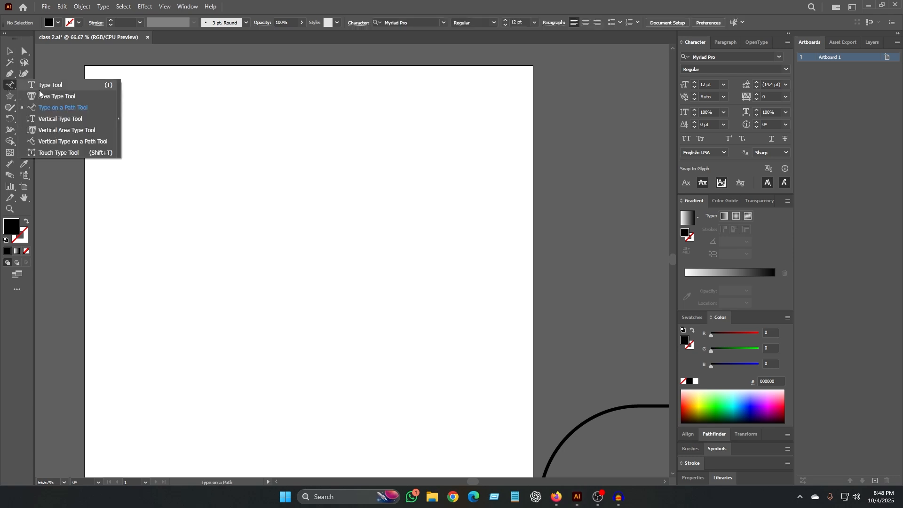
pyautogui.click(11, 88)
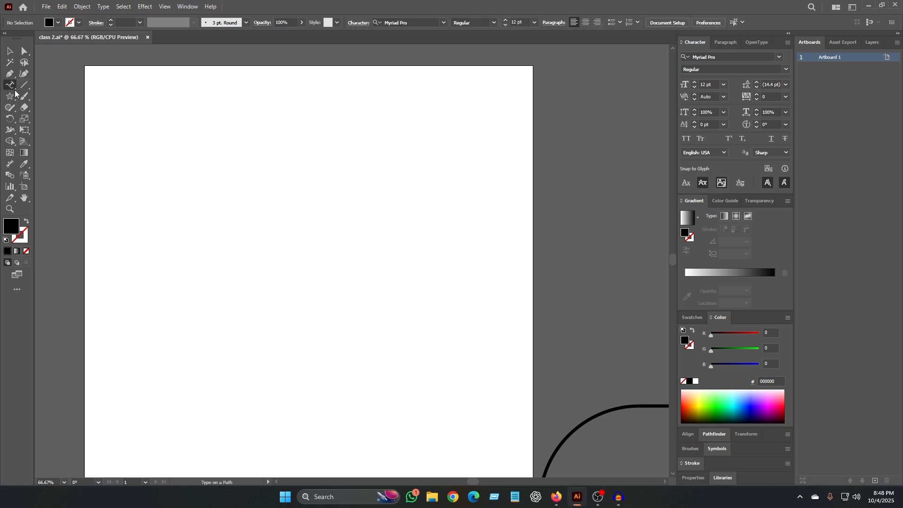
pyautogui.moveTo(9, 99); pyautogui.dragTo(47, 119)
pyautogui.moveTo(245, 217); pyautogui.dragTo(401, 361)
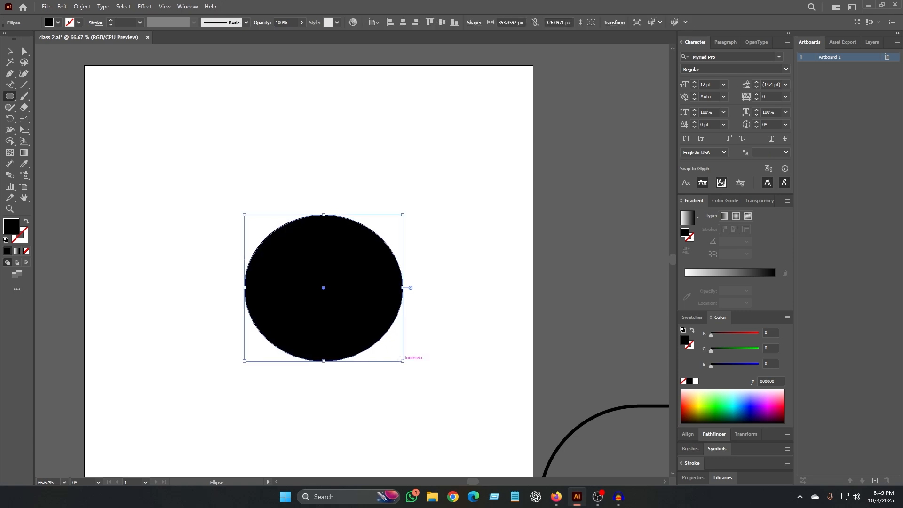
pyautogui.click(28, 222)
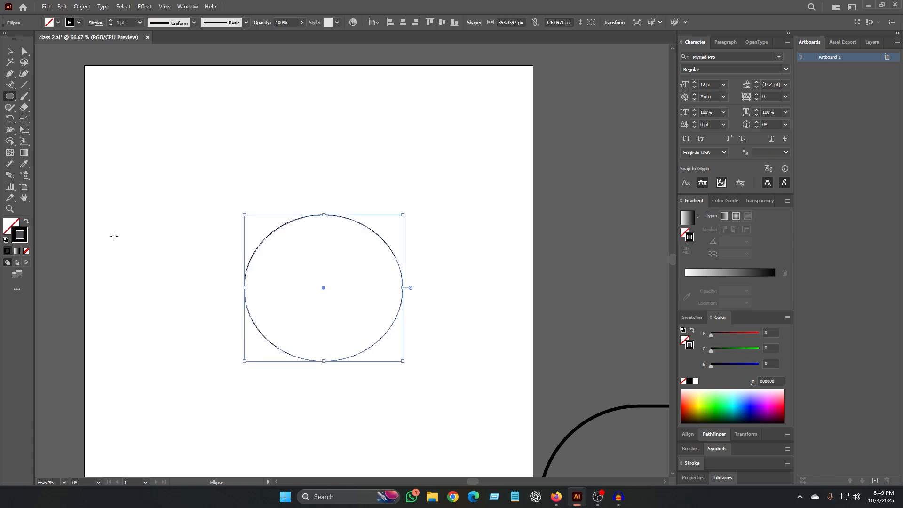
# - Run placeholder text along the ellipse's outline with the Type on a Path tool
pyautogui.click(9, 97)
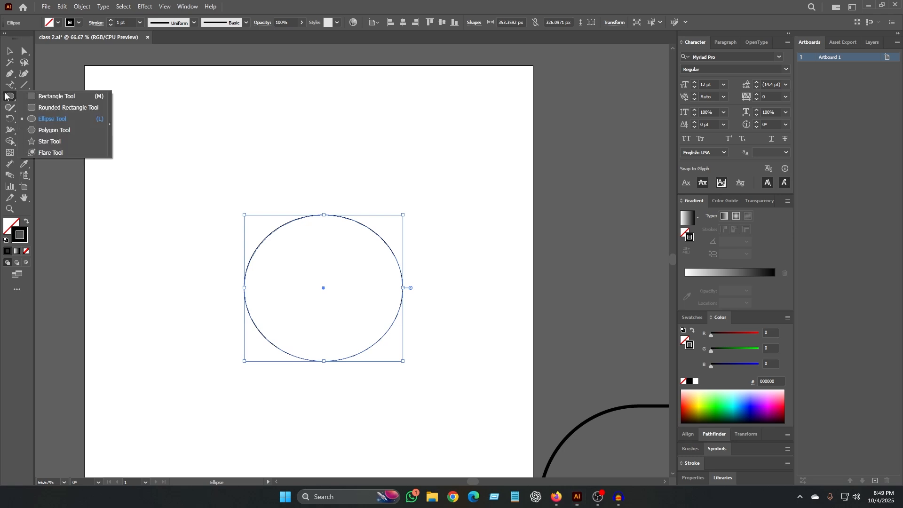
pyautogui.click(9, 85)
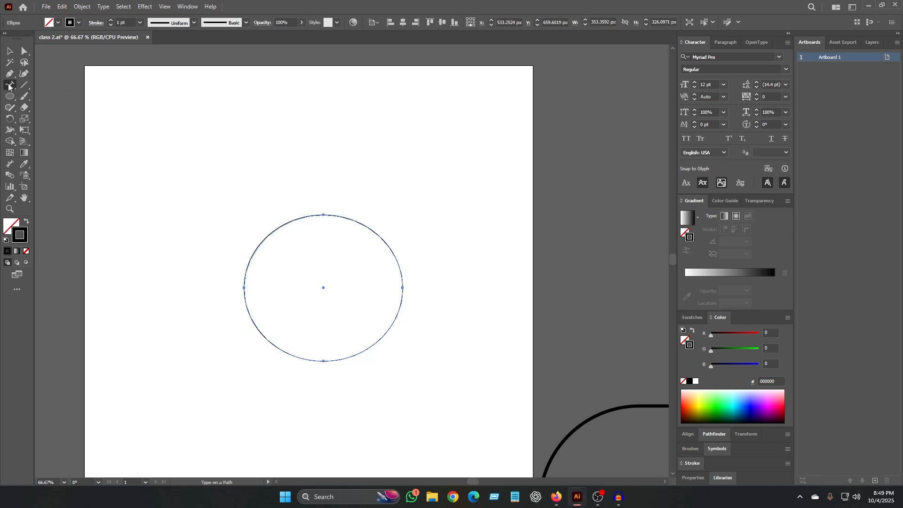
pyautogui.click(307, 218)
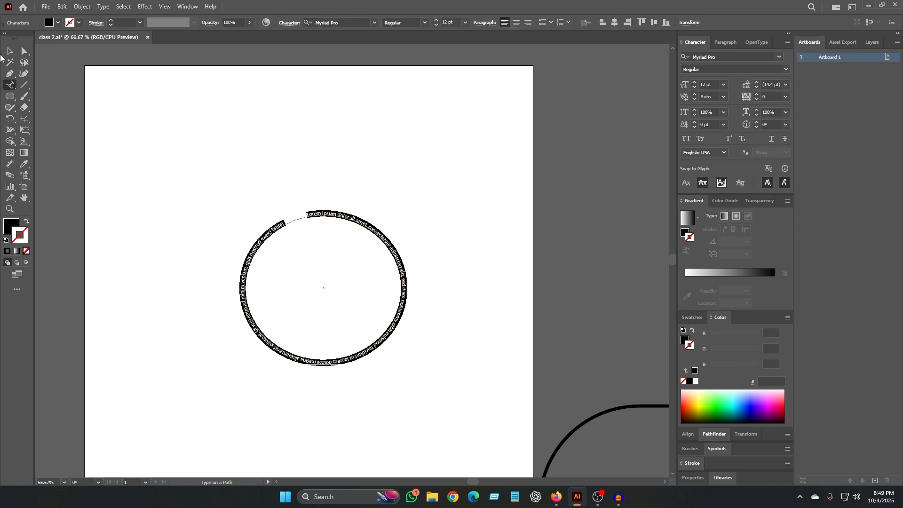
pyautogui.click(9, 50)
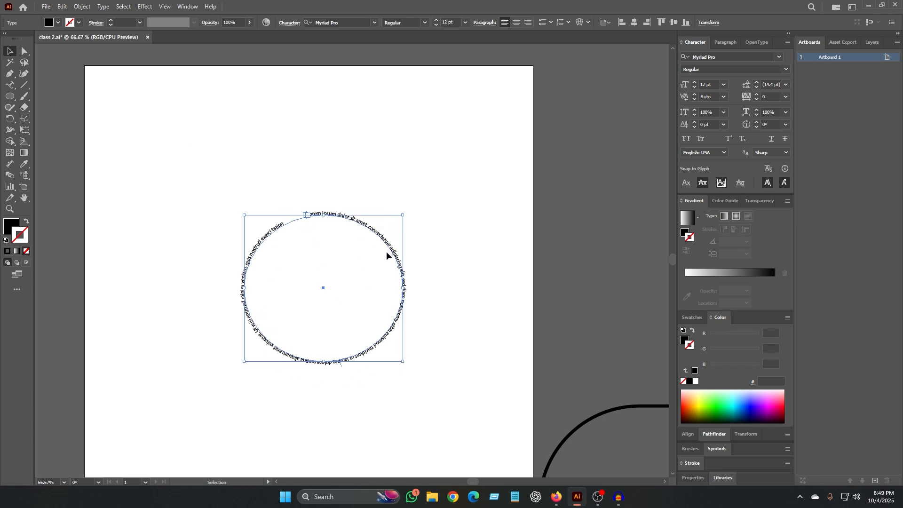
# - Shift the text along the ellipse and flip it to the path's inner side, and delete the path text
pyautogui.hotkey('ctrl', '+')
pyautogui.hotkey('ctrl', '+')
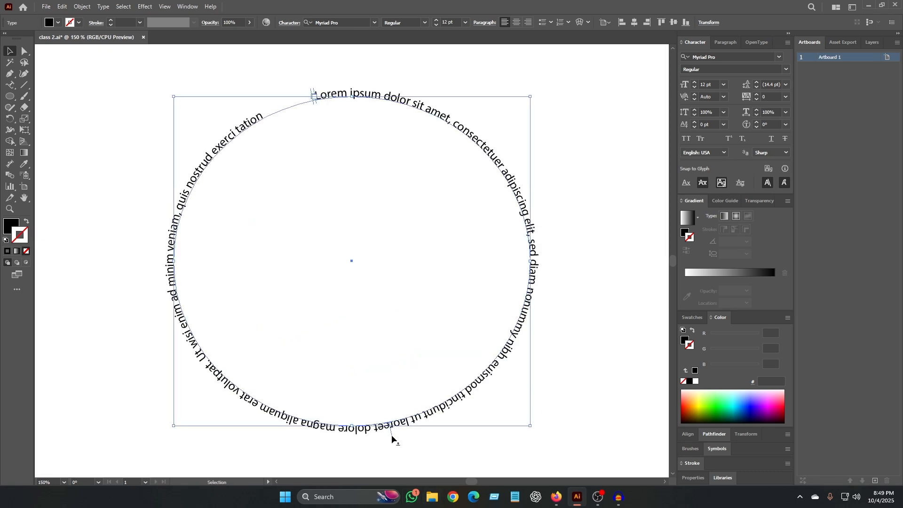
pyautogui.moveTo(391, 434); pyautogui.dragTo(396, 433)
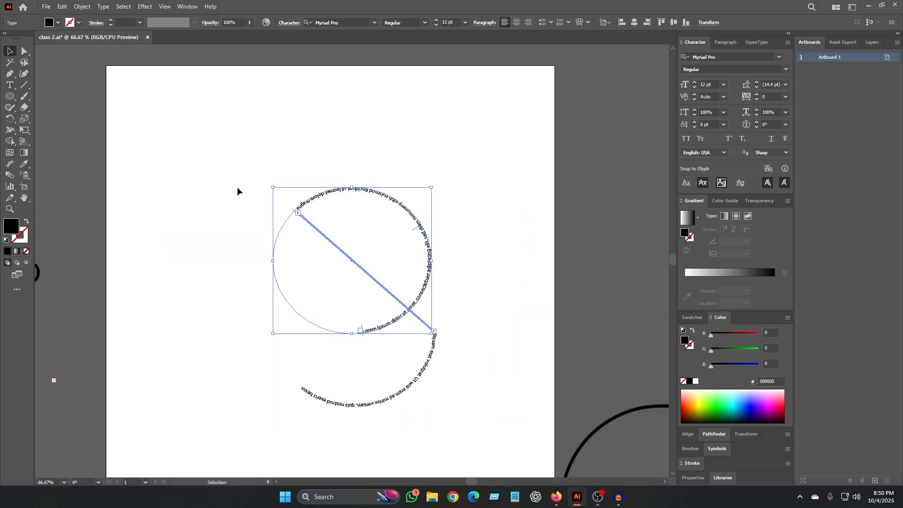
pyautogui.moveTo(208, 176); pyautogui.dragTo(458, 379)
pyautogui.press('Delete')
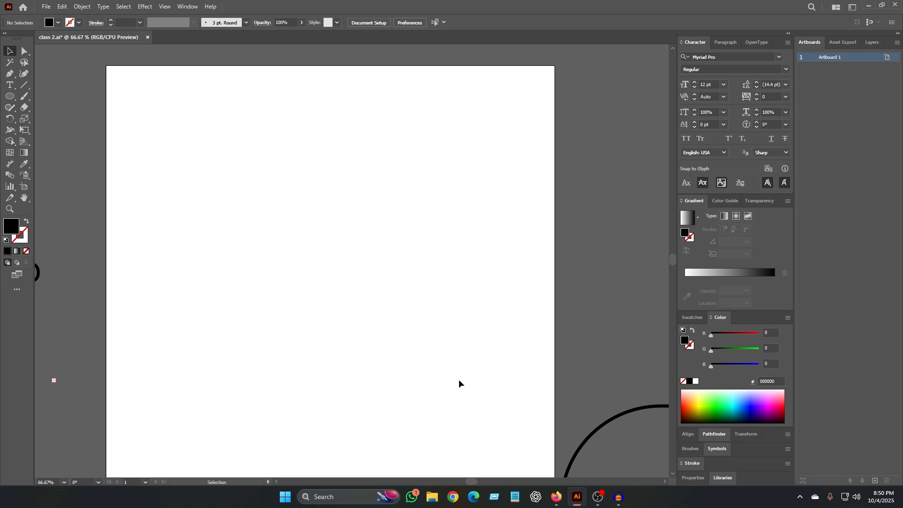
# - Add a horizontal "Lorem ipsum" point text in the upper middle of the artboard and enlarge it to about 18.6 pt
pyautogui.click(9, 85)
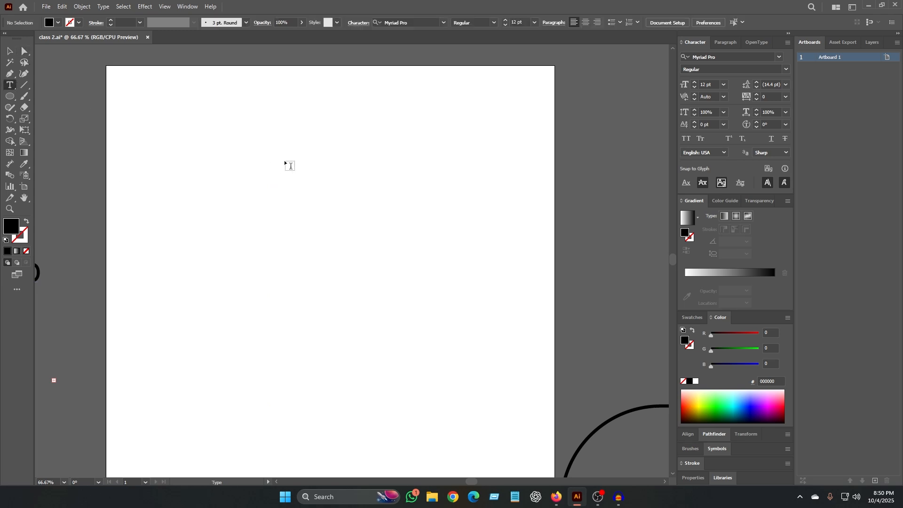
pyautogui.click(275, 162)
pyautogui.click(9, 51)
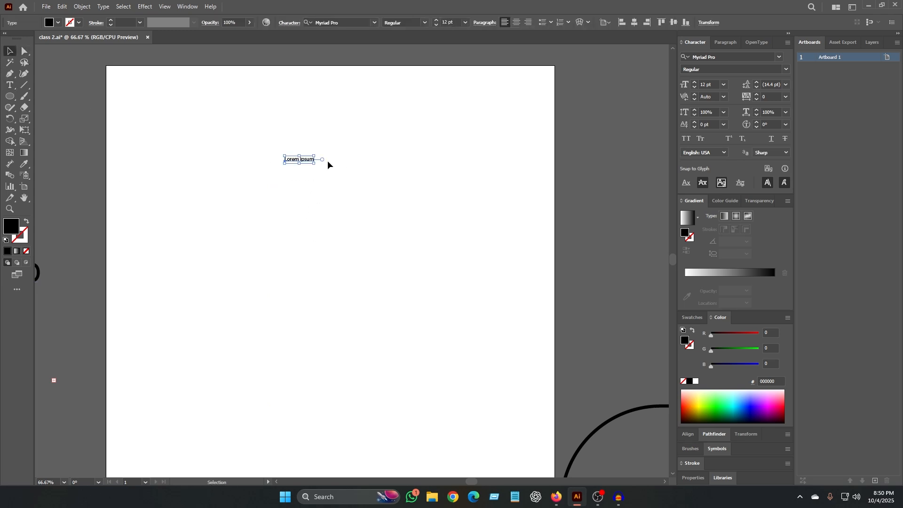
pyautogui.moveTo(315, 160); pyautogui.dragTo(333, 175)
pyautogui.click(356, 159)
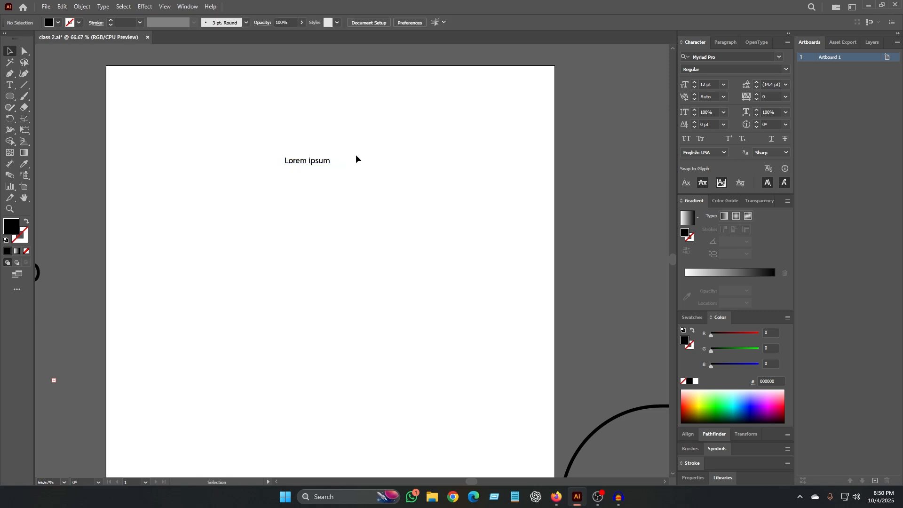
# - Copy all the characters of the "Lorem ipsum" point text to the clipboard
pyautogui.click(329, 162)
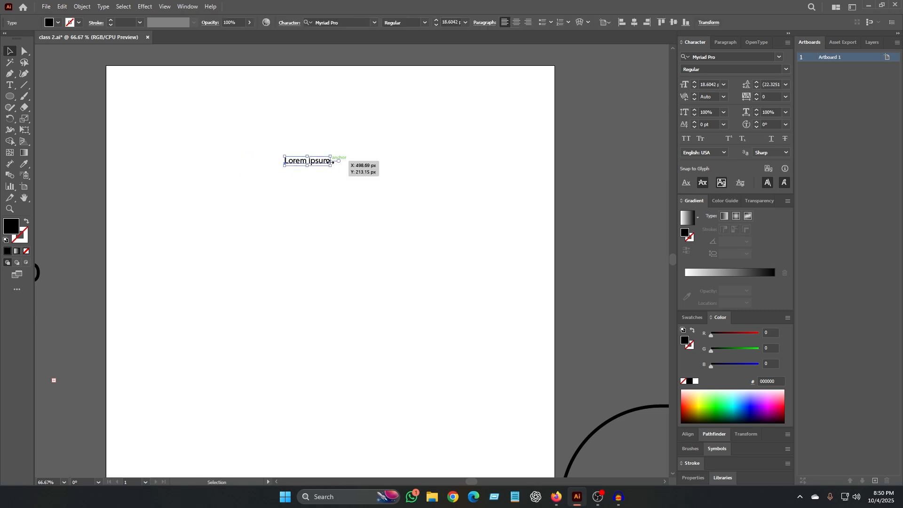
pyautogui.doubleClick(326, 162)
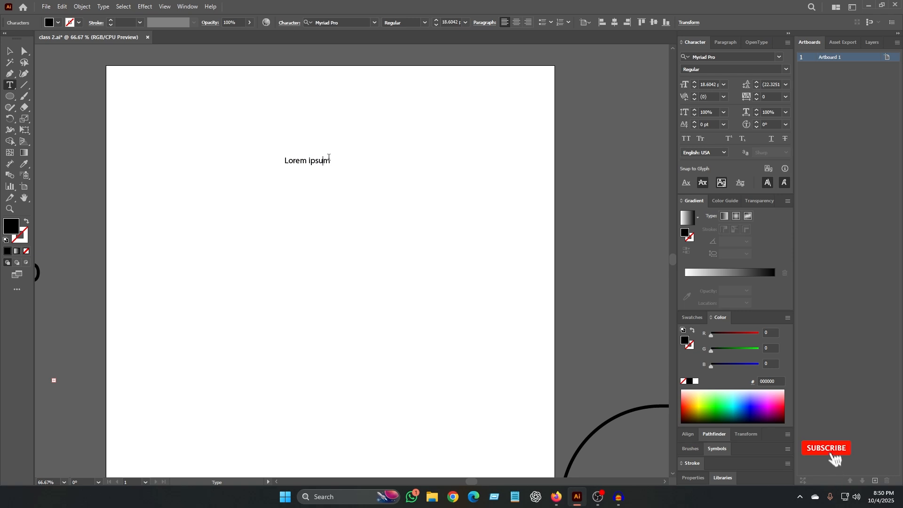
pyautogui.hotkey('ctrl', 'a')
pyautogui.rightClick(314, 161)
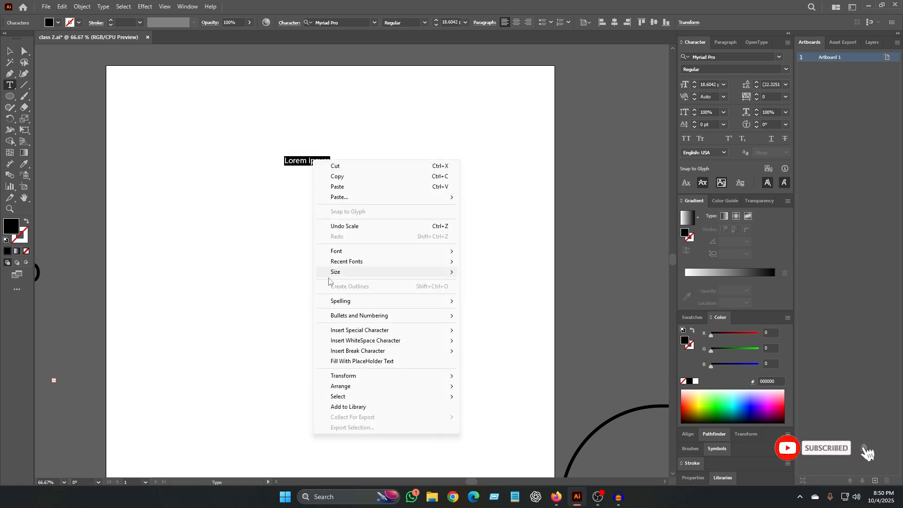
pyautogui.click(338, 176)
pyautogui.click(190, 156)
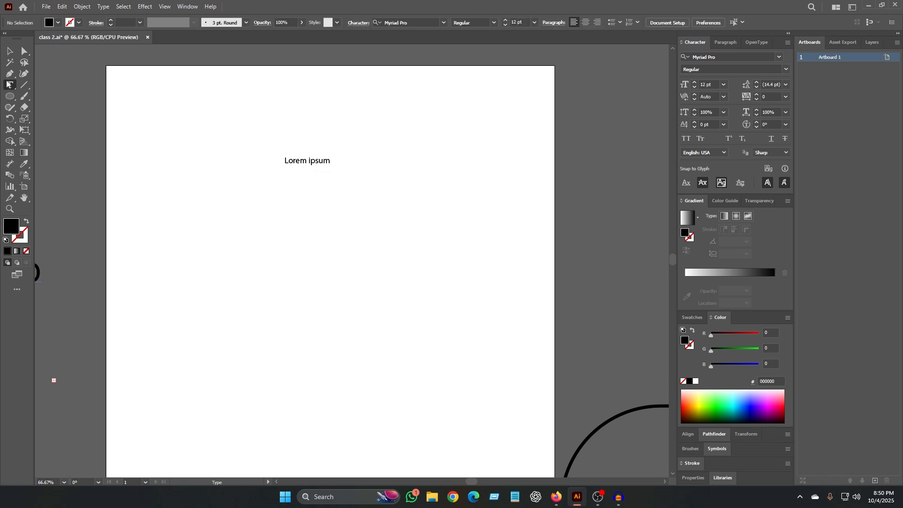
# - Draw a black-filled circle about 269 px in diameter and move it just right of the "Lorem ipsum" text
pyautogui.click(10, 86)
pyautogui.click(10, 96)
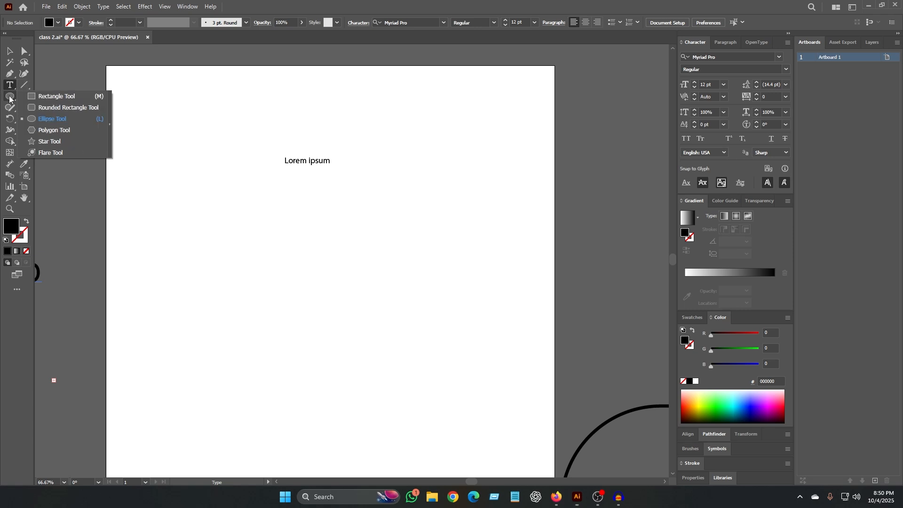
pyautogui.click(48, 121)
pyautogui.moveTo(298, 259); pyautogui.dragTo(419, 380)
pyautogui.press('v')
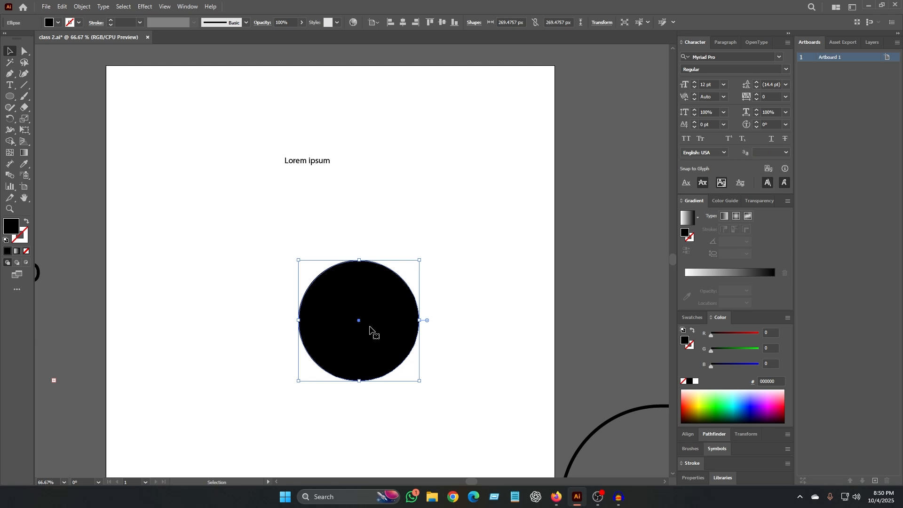
pyautogui.moveTo(359, 320); pyautogui.dragTo(408, 188)
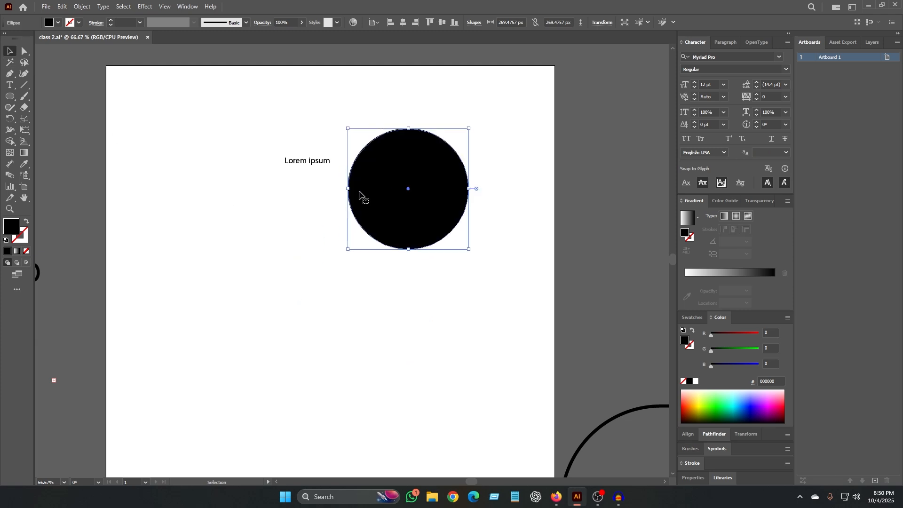
# - Convert the black circle into a type path with placeholder text running around it, starting at its upper left
pyautogui.click(316, 162)
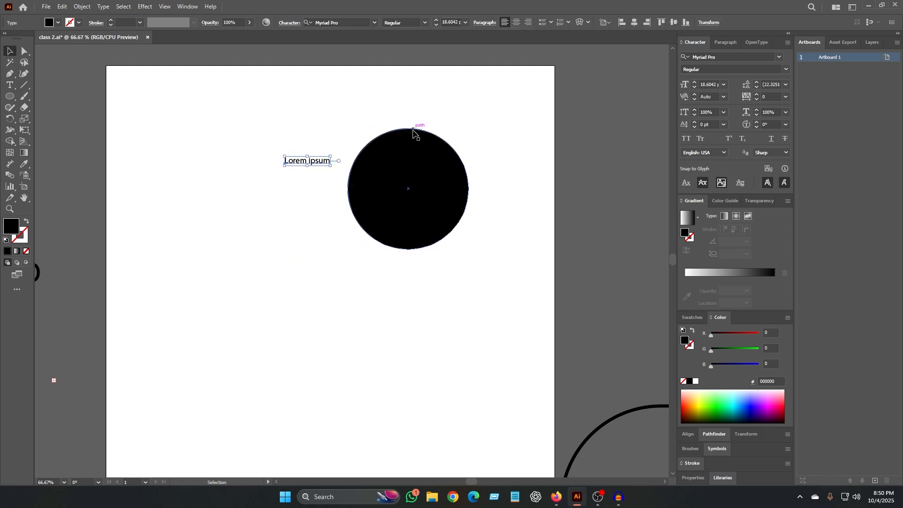
pyautogui.click(10, 85)
pyautogui.click(63, 108)
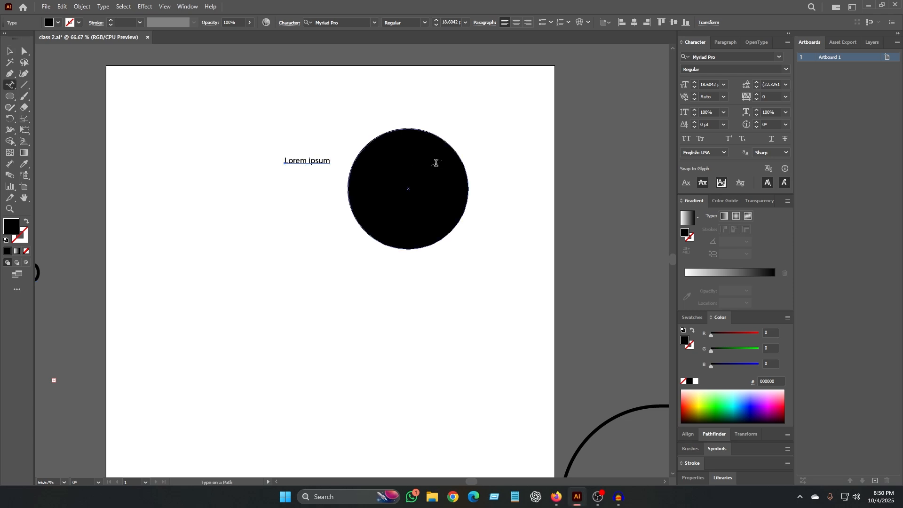
pyautogui.click(370, 140)
pyautogui.press('Escape')
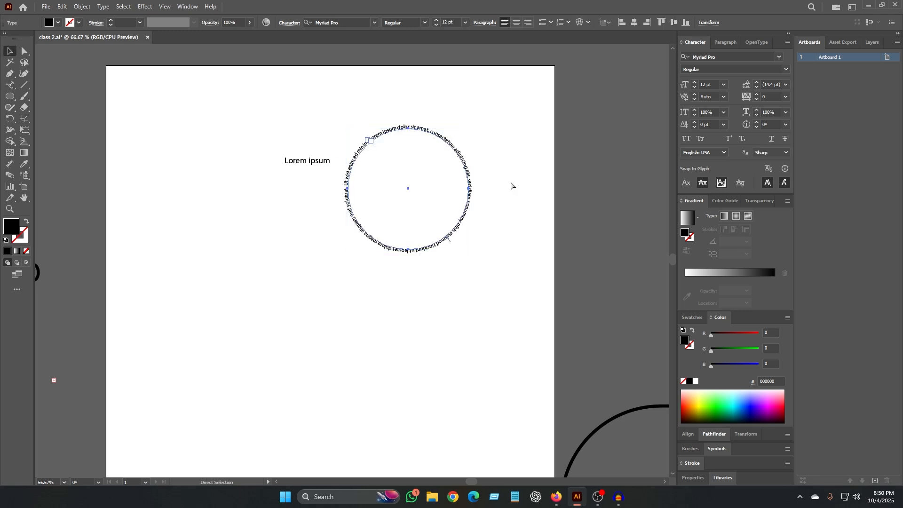
# - Slide the text's start and end around the circle, flip it to the inside of the path, and flip it back outside
pyautogui.hotkey('ctrl', '=')
pyautogui.hotkey('ctrl', '=')
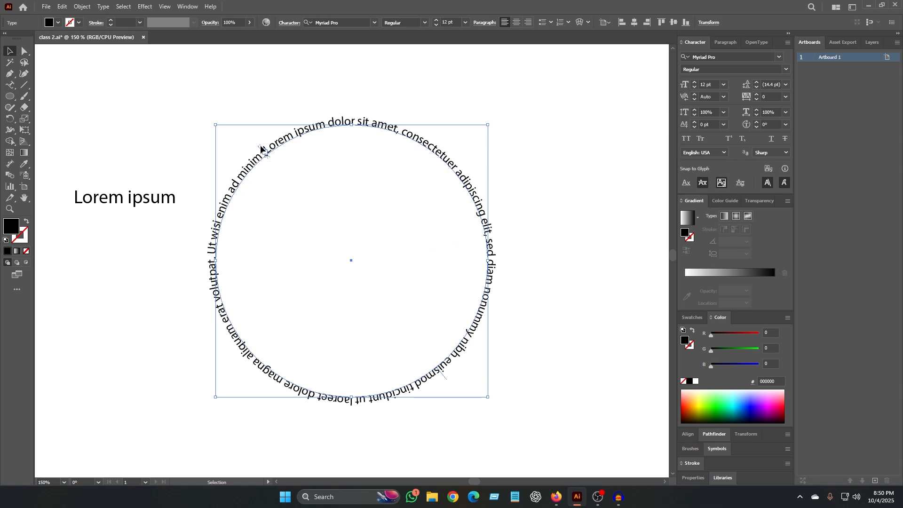
pyautogui.moveTo(261, 148); pyautogui.dragTo(405, 176)
pyautogui.moveTo(426, 207); pyautogui.dragTo(436, 237)
pyautogui.moveTo(255, 141); pyautogui.dragTo(245, 148)
pyautogui.moveTo(219, 187); pyautogui.dragTo(214, 231)
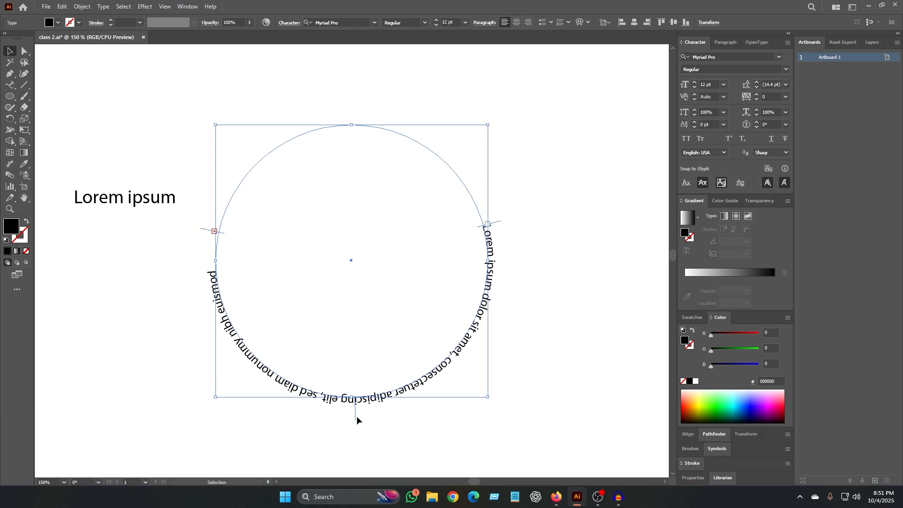
pyautogui.moveTo(355, 420); pyautogui.dragTo(371, 371)
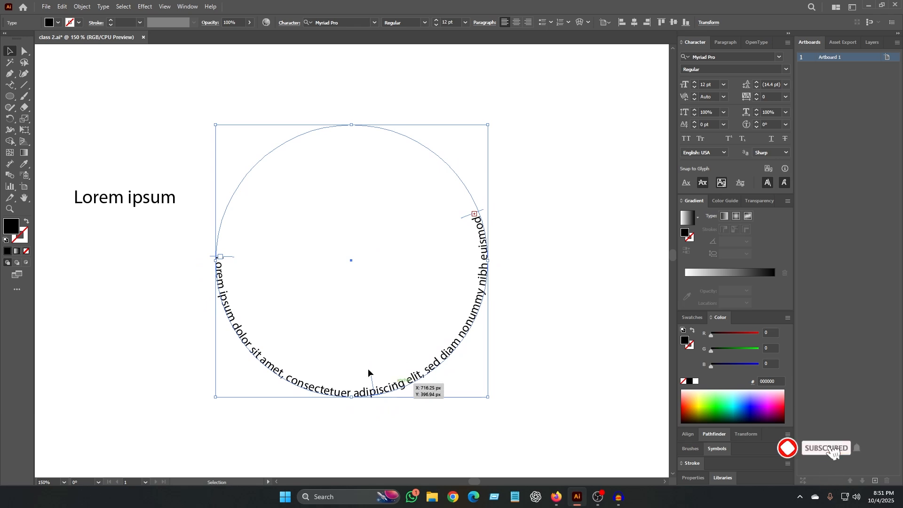
pyautogui.moveTo(370, 374); pyautogui.dragTo(373, 405)
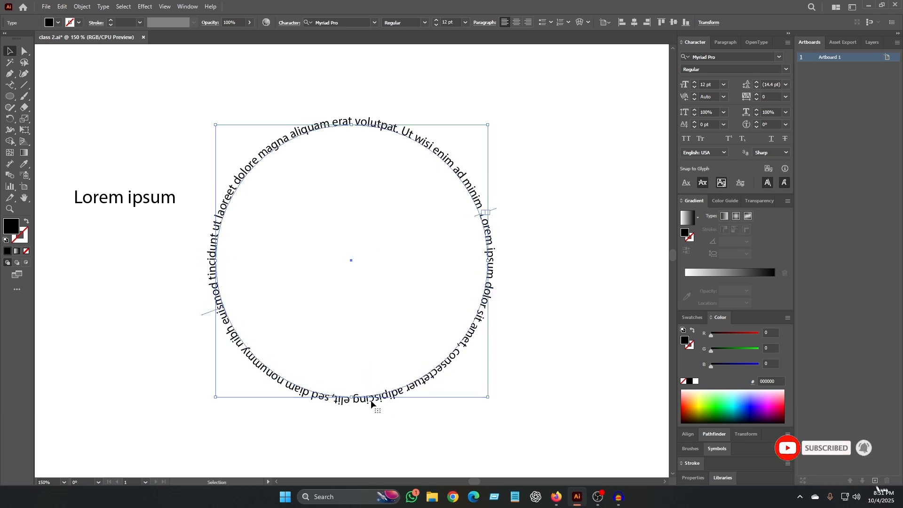
# - Delete the circular path text from the artboard
pyautogui.rightClick(9, 83)
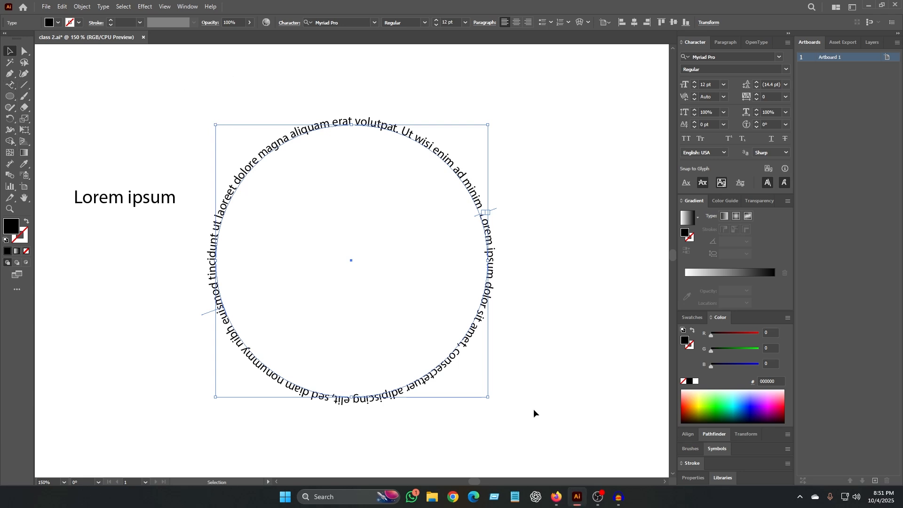
pyautogui.press('Delete')
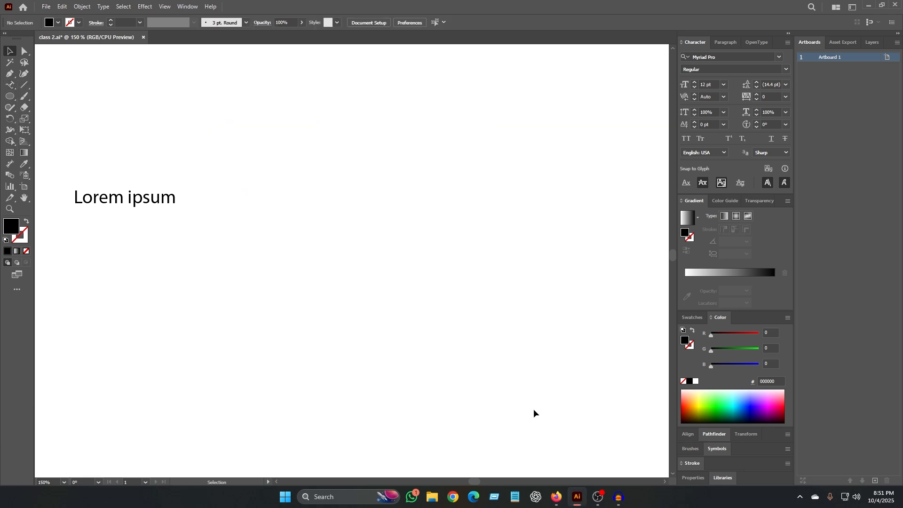
# - Add a vertical "Lorem ipsum" point text right of the horizontal one with the Vertical Type tool
pyautogui.rightClick(10, 84)
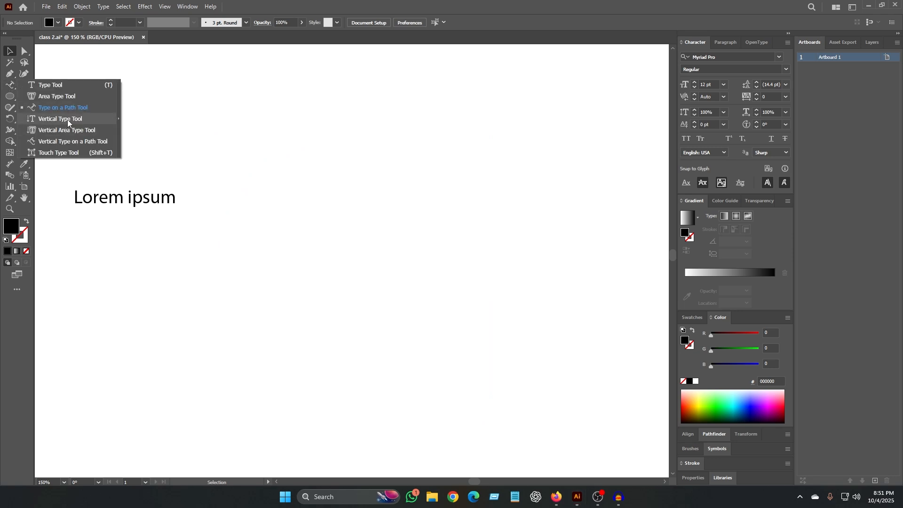
pyautogui.click(68, 120)
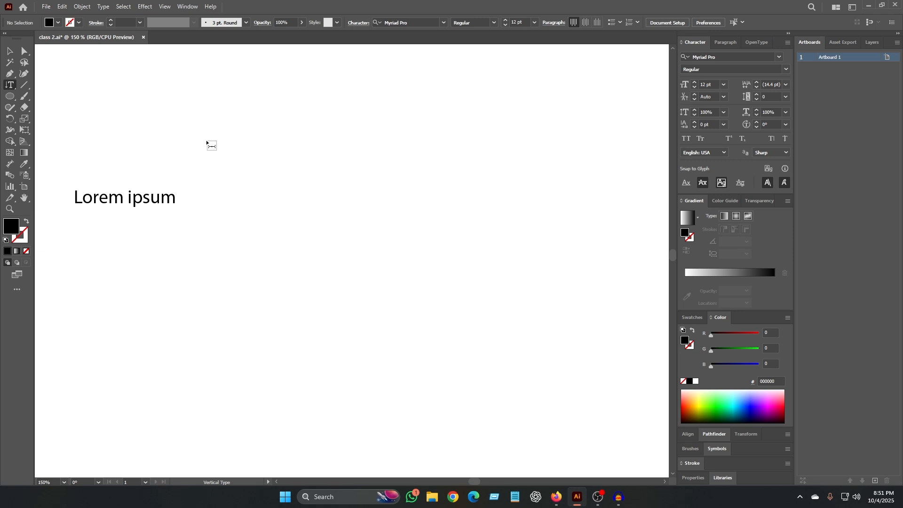
pyautogui.click(207, 144)
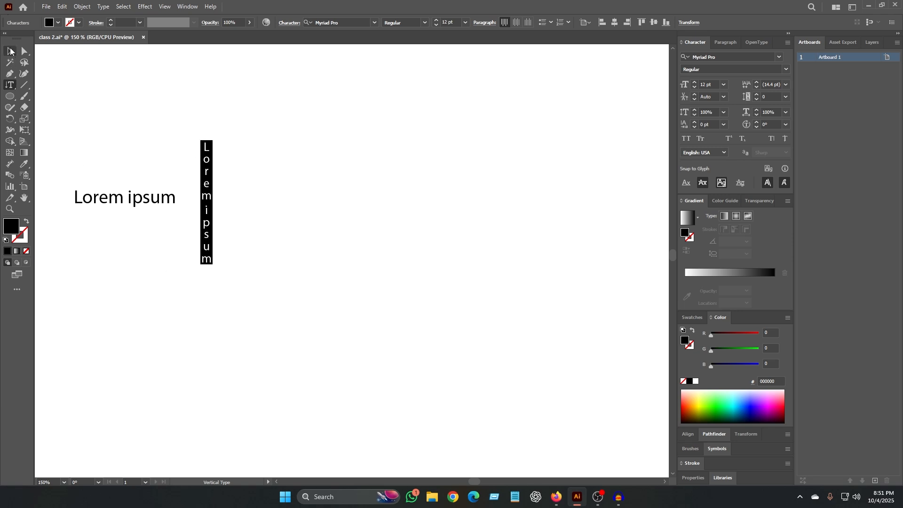
pyautogui.click(10, 51)
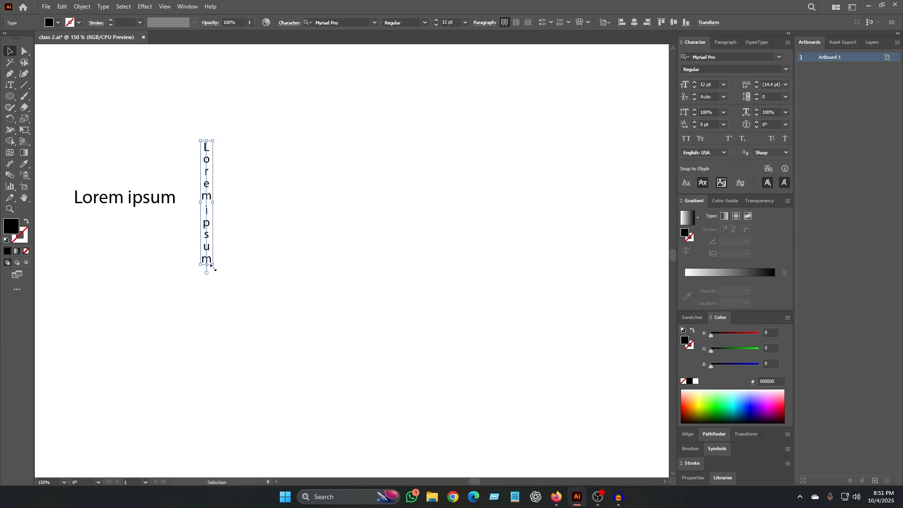
# - Enlarge the vertical "Lorem ipsum" text to about 28 pt and move it straight up on the artboard
pyautogui.moveTo(211, 267); pyautogui.dragTo(337, 431)
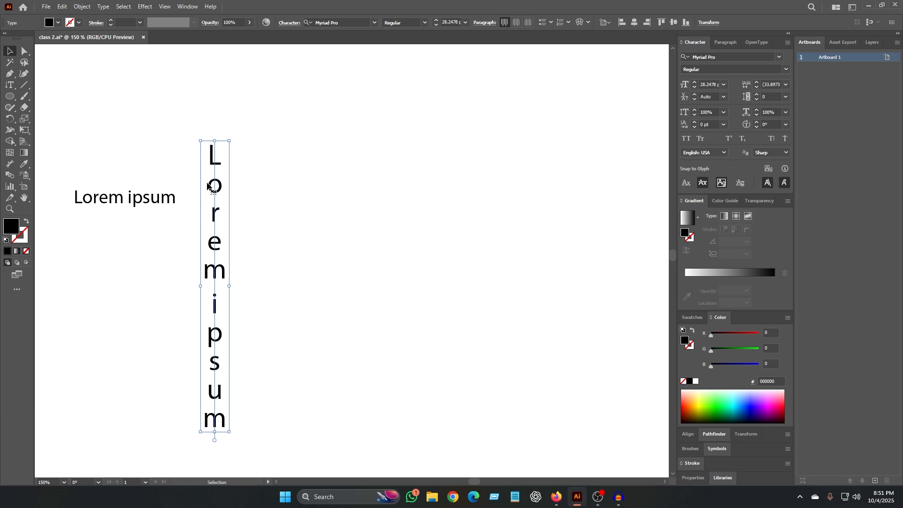
pyautogui.moveTo(220, 186); pyautogui.dragTo(222, 94)
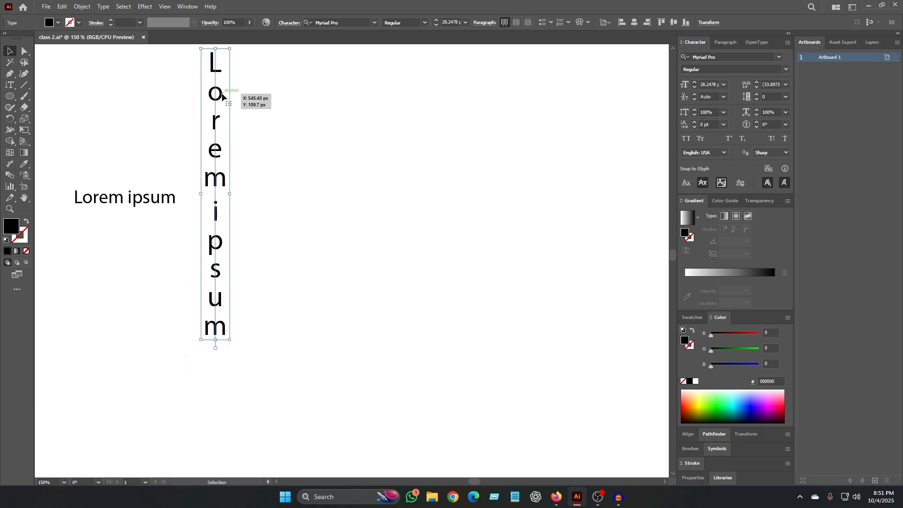
pyautogui.click(282, 78)
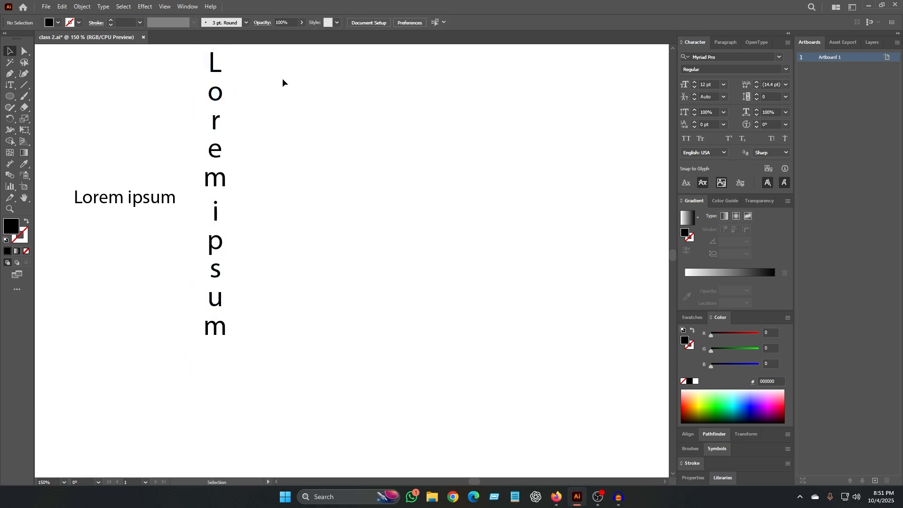
pyautogui.click(213, 68)
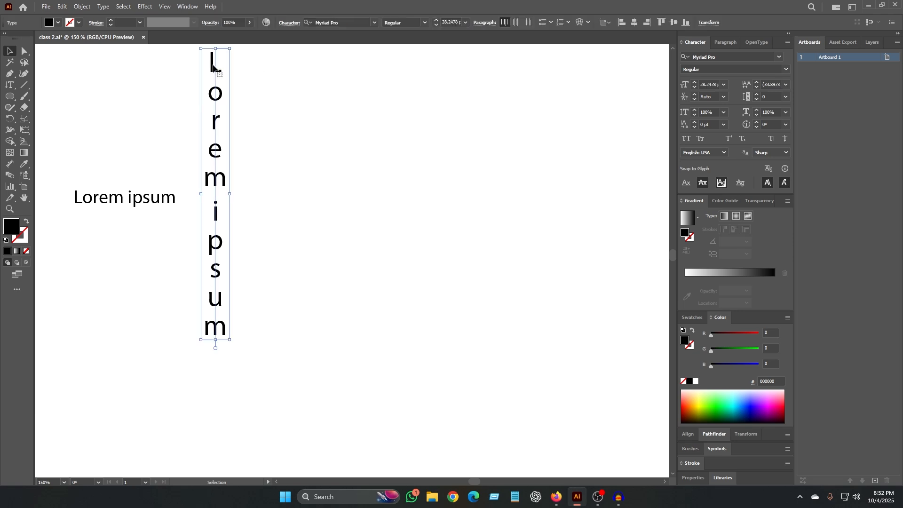
pyautogui.click(162, 78)
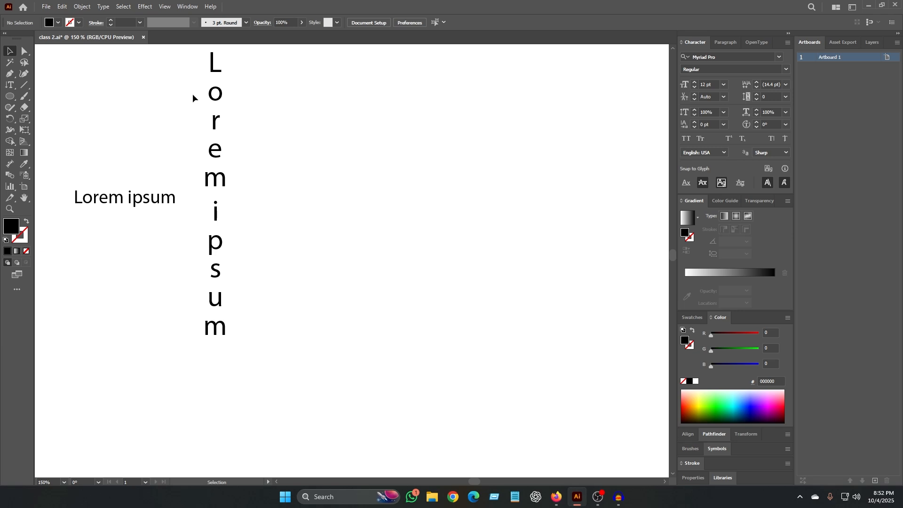
# - Duplicate the vertical "Lorem ipsum" text beside itself and add a 12 pt vertical "Lorem ipsum" text to its right with the Vertical Type tool
pyautogui.moveTo(10, 85); pyautogui.dragTo(51, 131)
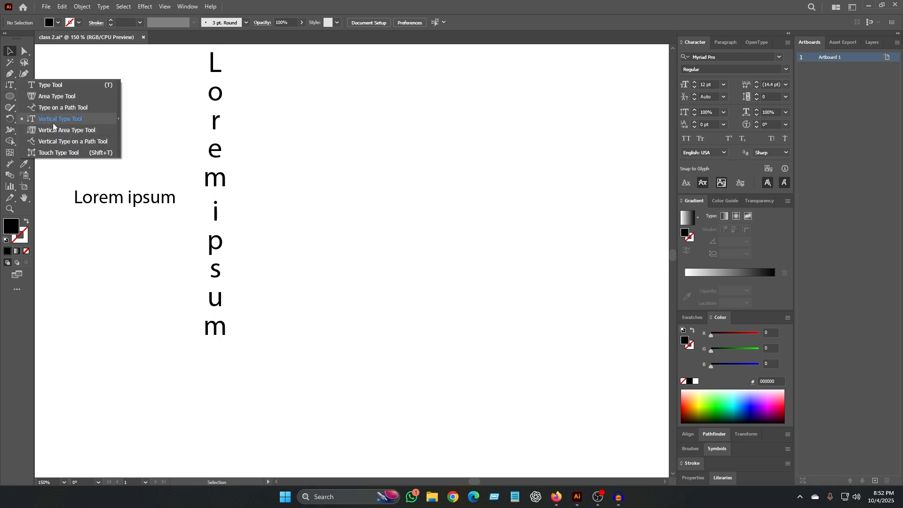
pyautogui.moveTo(222, 93); pyautogui.dragTo(310, 102)
pyautogui.click(10, 85)
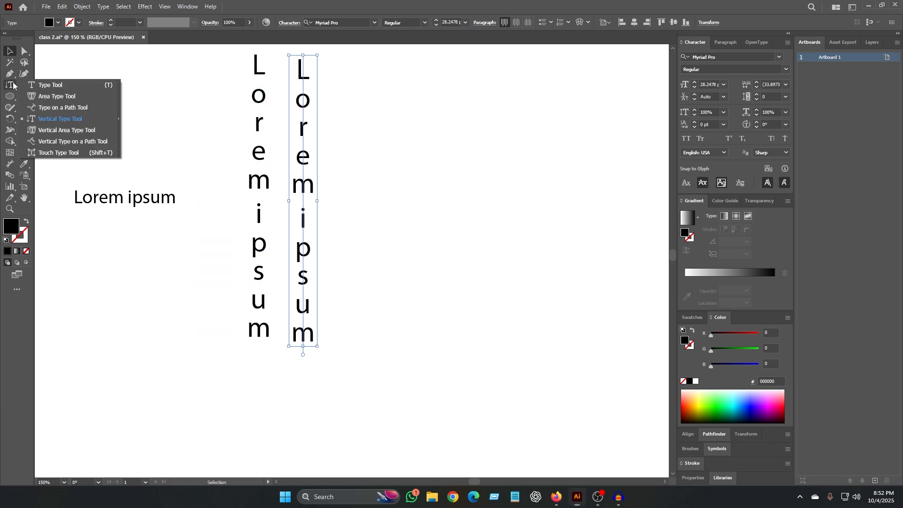
pyautogui.click(54, 117)
pyautogui.click(376, 89)
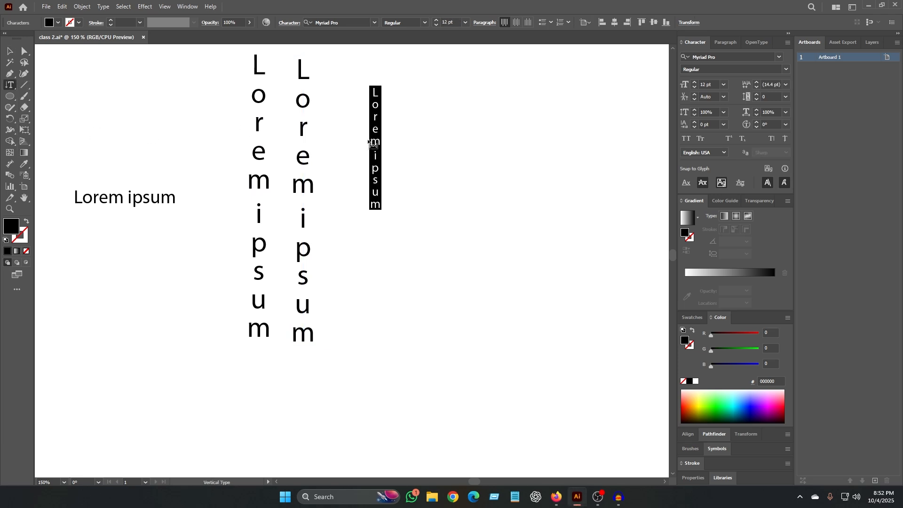
pyautogui.click(10, 51)
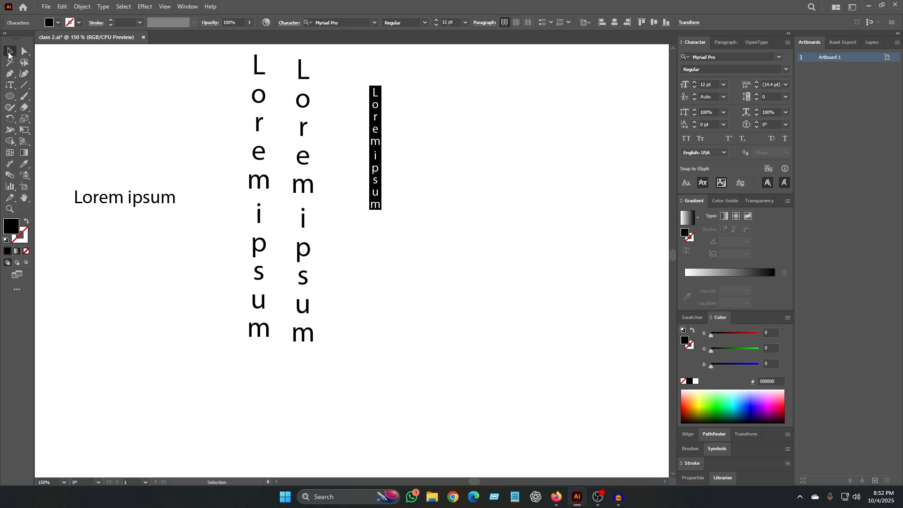
# - Replace the wording of the duplicated large vertical text with "grafyor"
pyautogui.doubleClick(302, 71)
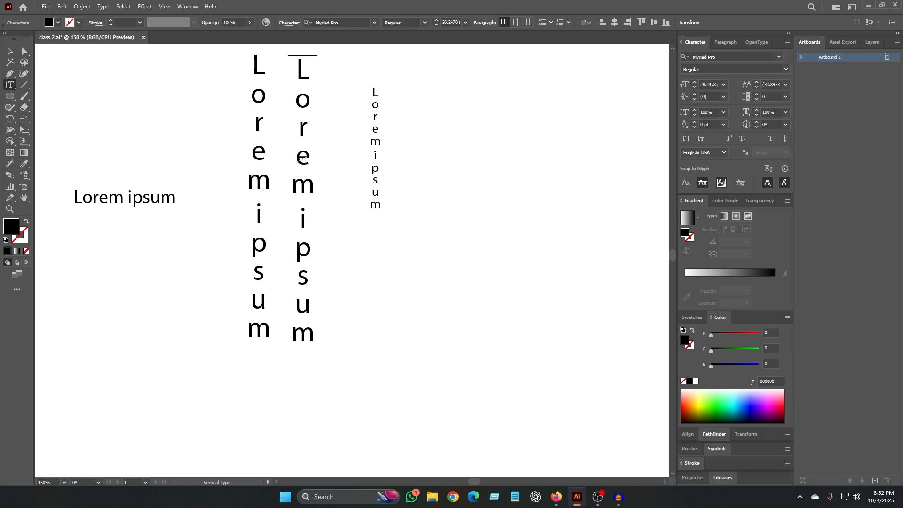
pyautogui.click(305, 344)
pyautogui.press('BackSpace')
pyautogui.press('BackSpace')
pyautogui.press('BackSpace')
pyautogui.press('BackSpace')
pyautogui.press('BackSpace')
pyautogui.press('BackSpace')
pyautogui.press('BackSpace')
pyautogui.press('BackSpace')
pyautogui.press('BackSpace')
pyautogui.press('BackSpace')
pyautogui.press('BackSpace')
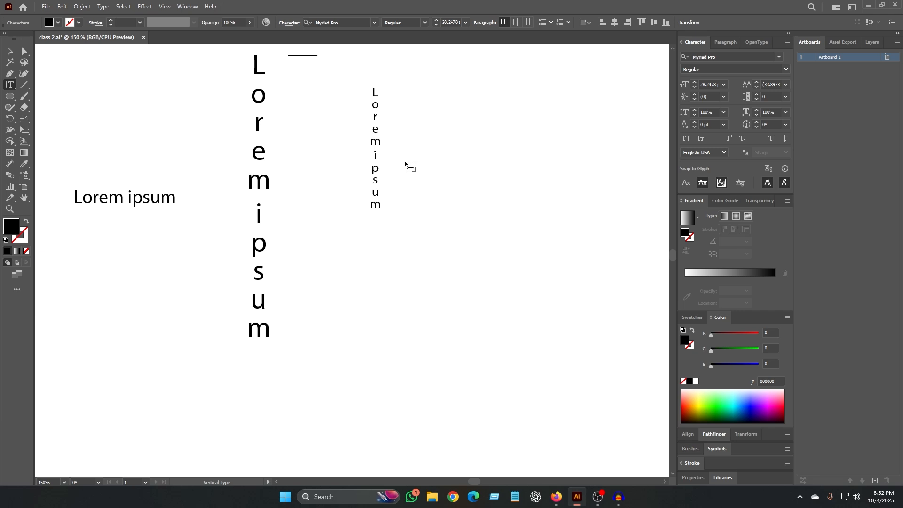
pyautogui.write('graf')
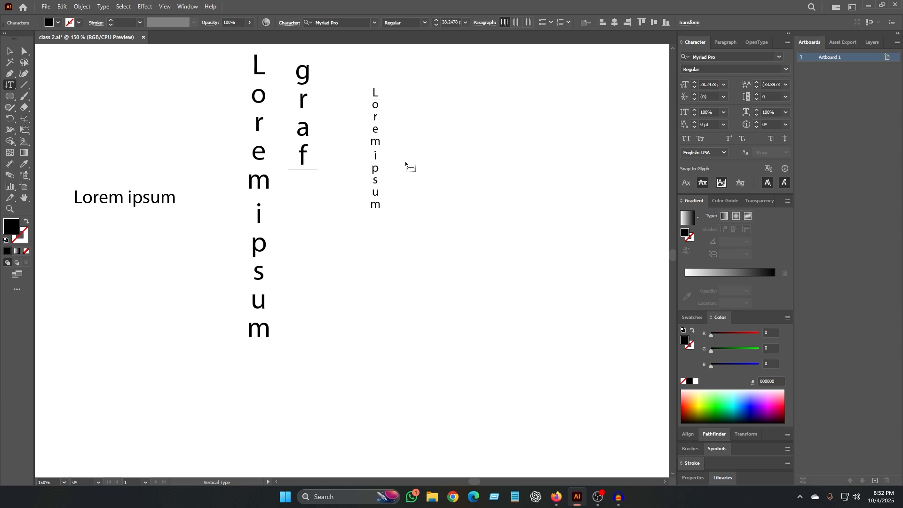
pyautogui.write('yor')
pyautogui.click(10, 51)
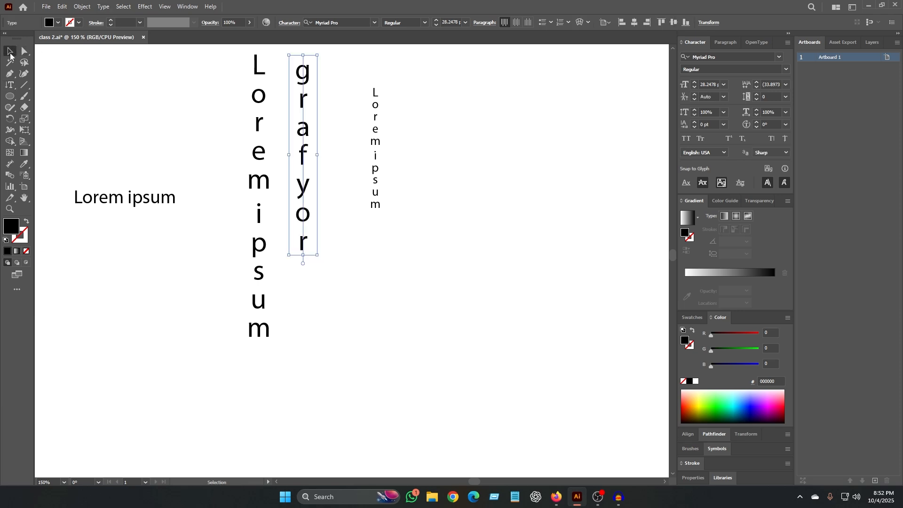
# - Enlarge the vertical "grafyor" text to about 39.6 pt and place it right of the small vertical text
pyautogui.moveTo(297, 85); pyautogui.dragTo(541, 121)
pyautogui.moveTo(561, 290); pyautogui.dragTo(619, 373)
pyautogui.moveTo(560, 134); pyautogui.dragTo(426, 112)
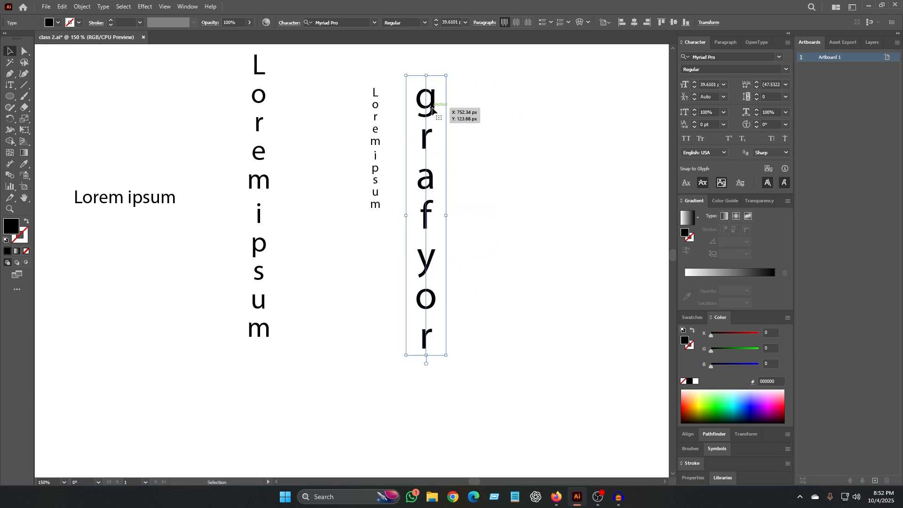
# - Delete all three vertical texts, leaving the horizontal "Lorem ipsum" on the artboard
pyautogui.click(7, 87)
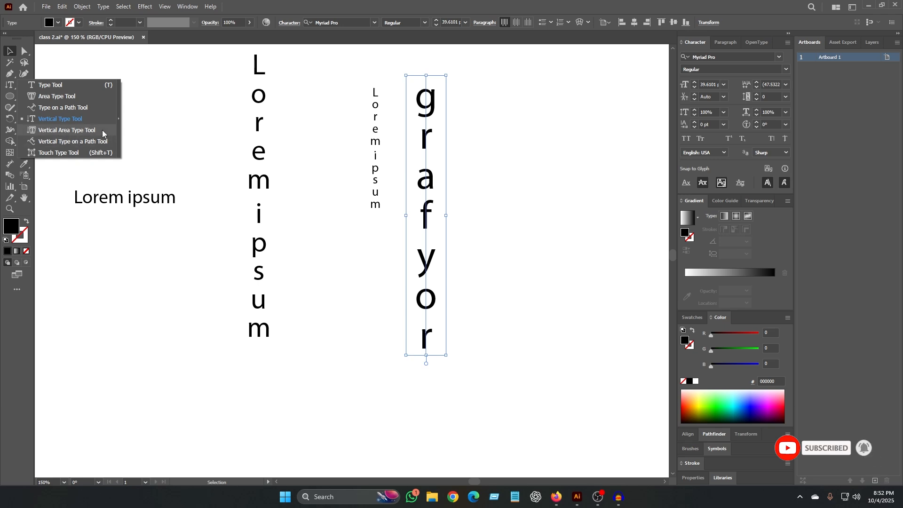
pyautogui.click(10, 53)
pyautogui.moveTo(172, 81); pyautogui.dragTo(518, 315)
pyautogui.click(586, 162)
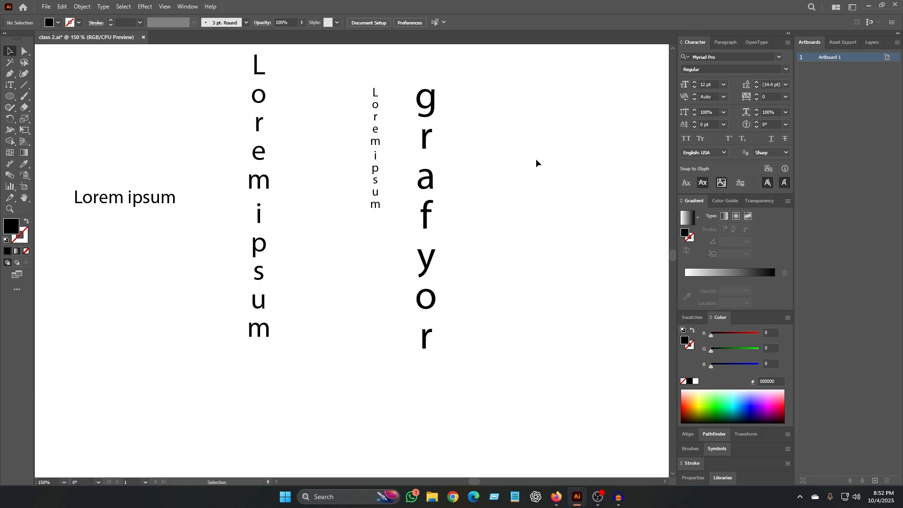
pyautogui.moveTo(198, 111); pyautogui.dragTo(533, 324)
pyautogui.press('Delete')
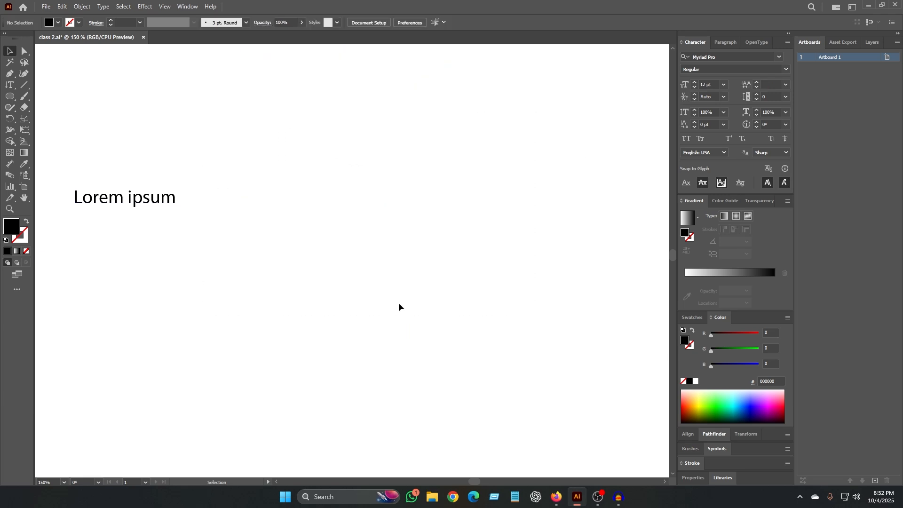
# - Add a 12 pt vertical "Lorem ipsum" point text near the artboard's middle with the Vertical Type tool
pyautogui.moveTo(9, 87); pyautogui.dragTo(58, 117)
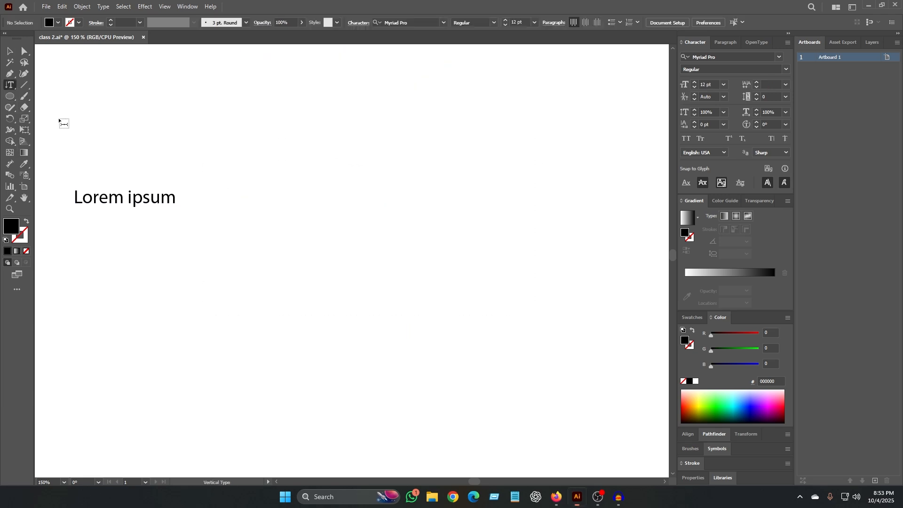
pyautogui.click(339, 138)
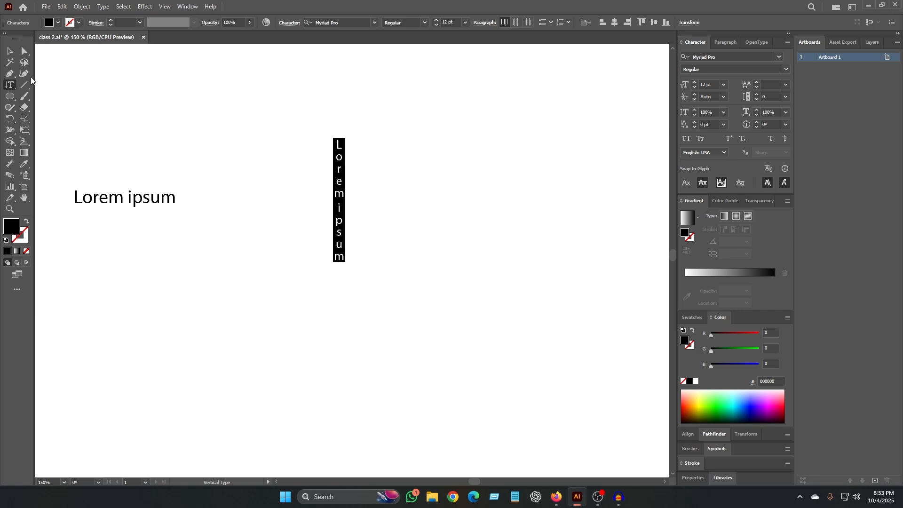
# - Draw a hexagon about 177 × 154 px beside the vertical text and swap its black fill to the stroke
pyautogui.click(10, 96)
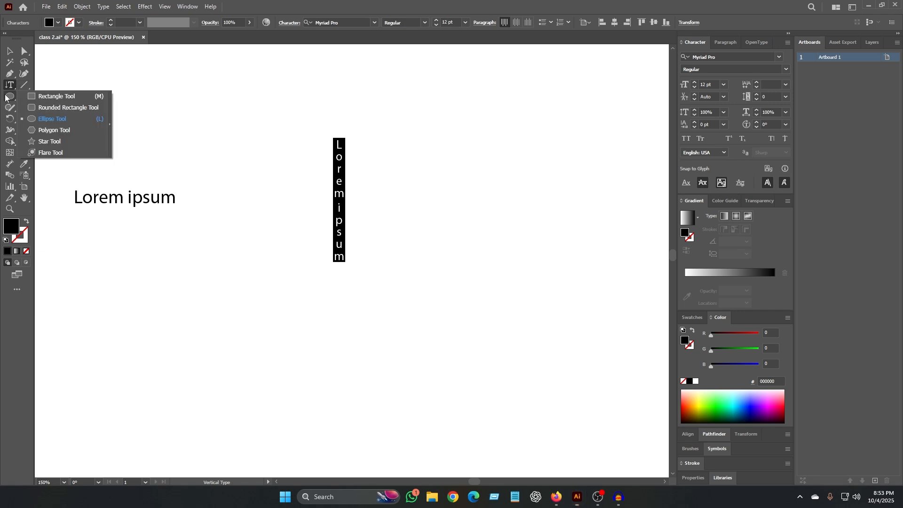
pyautogui.click(48, 131)
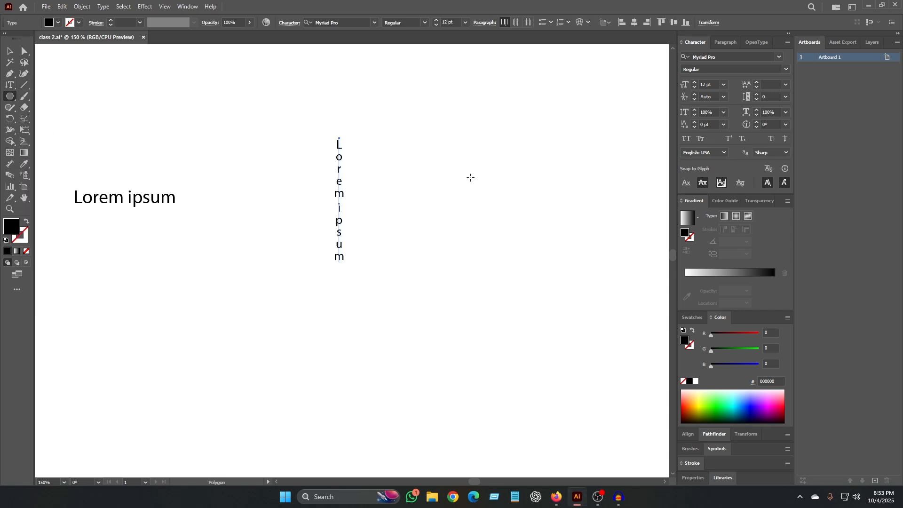
pyautogui.moveTo(423, 147); pyautogui.dragTo(476, 219)
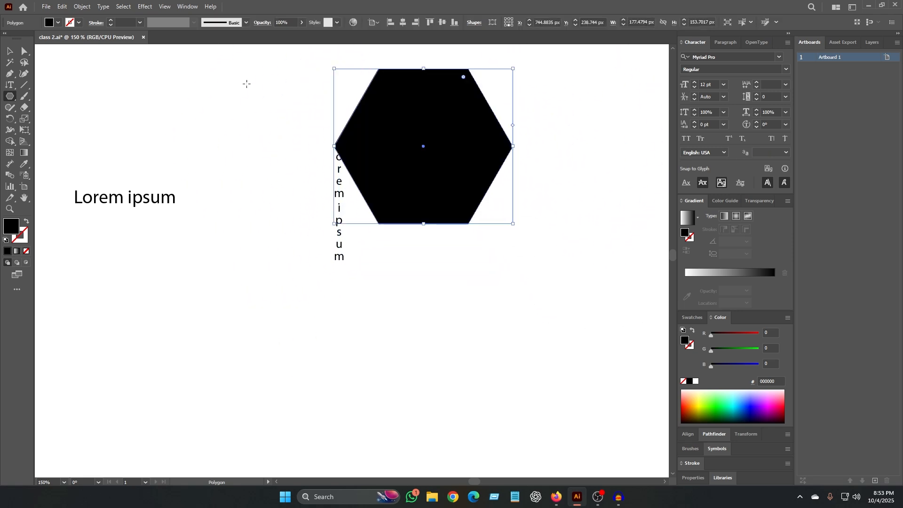
pyautogui.click(28, 222)
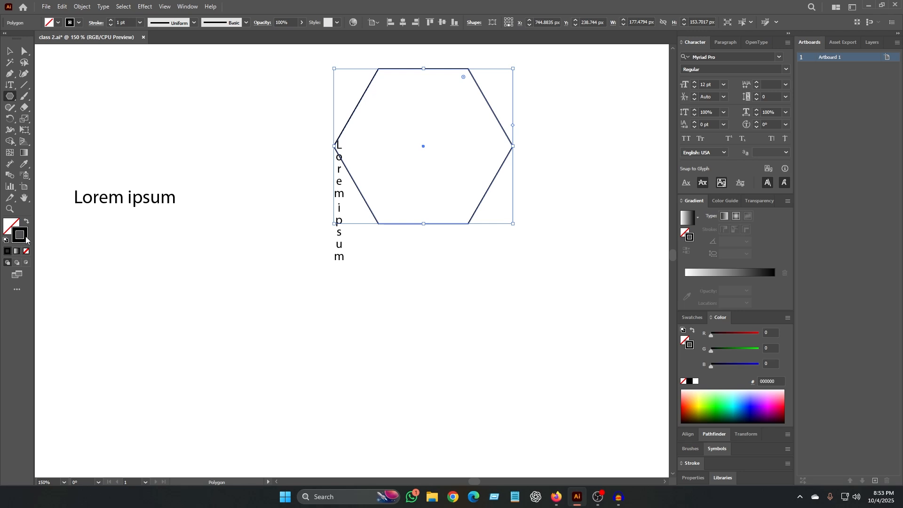
# - Fill the hexagon with vertical placeholder area text using the Vertical Type tool on its outline
pyautogui.moveTo(9, 85); pyautogui.dragTo(51, 121)
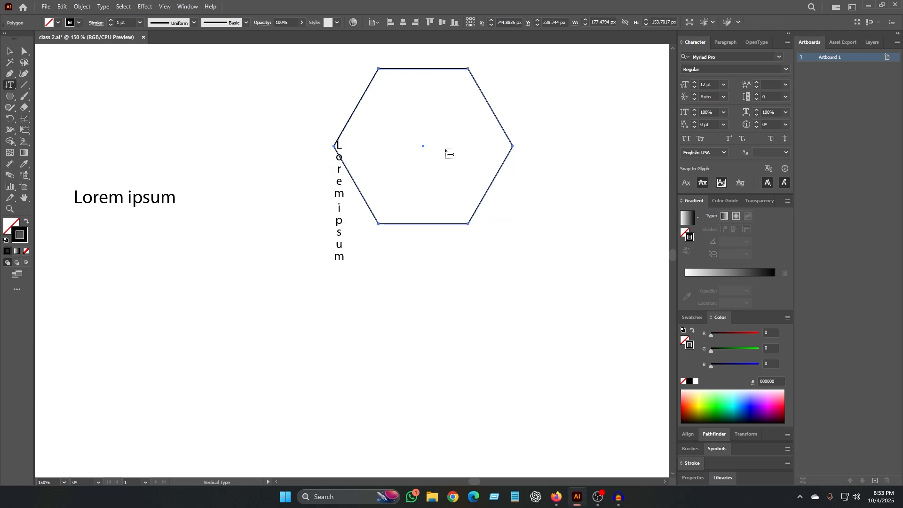
pyautogui.click(399, 69)
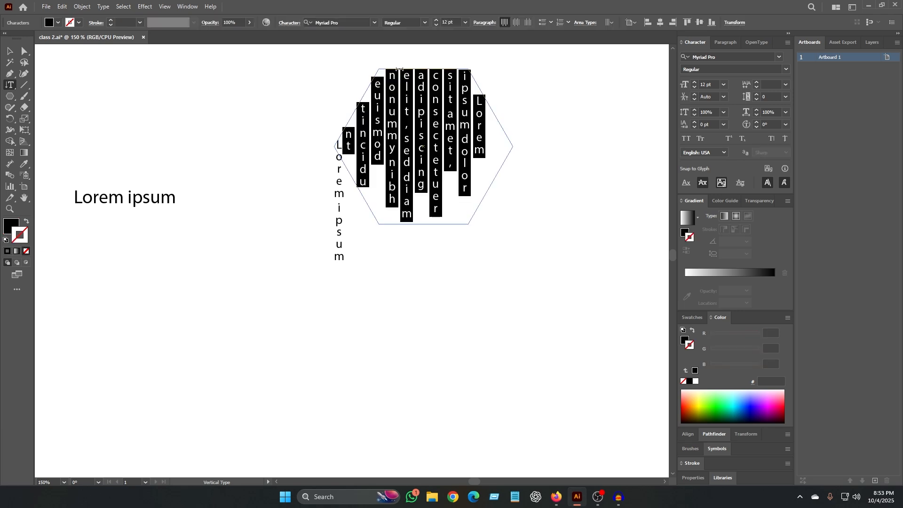
pyautogui.press('Escape')
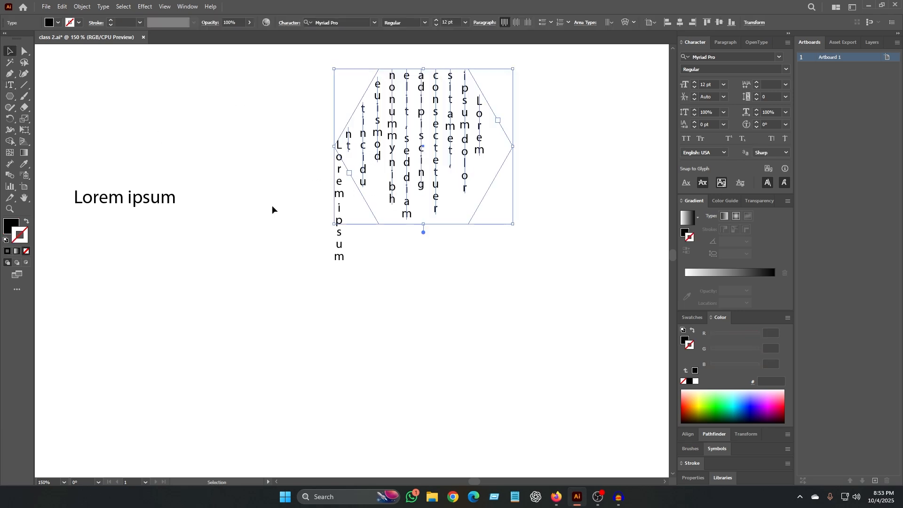
# - Move the vertical "Lorem ipsum" text left, between the horizontal text and the hexagon text, and deselect it
pyautogui.moveTo(335, 241); pyautogui.dragTo(238, 246)
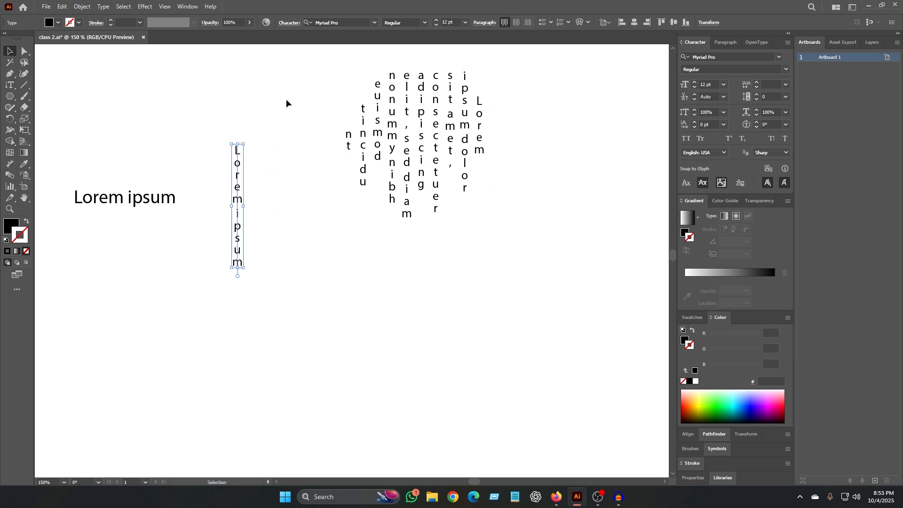
pyautogui.click(285, 99)
# - Delete the hexagon-shaped vertical area text from the artboard
pyautogui.click(373, 141)
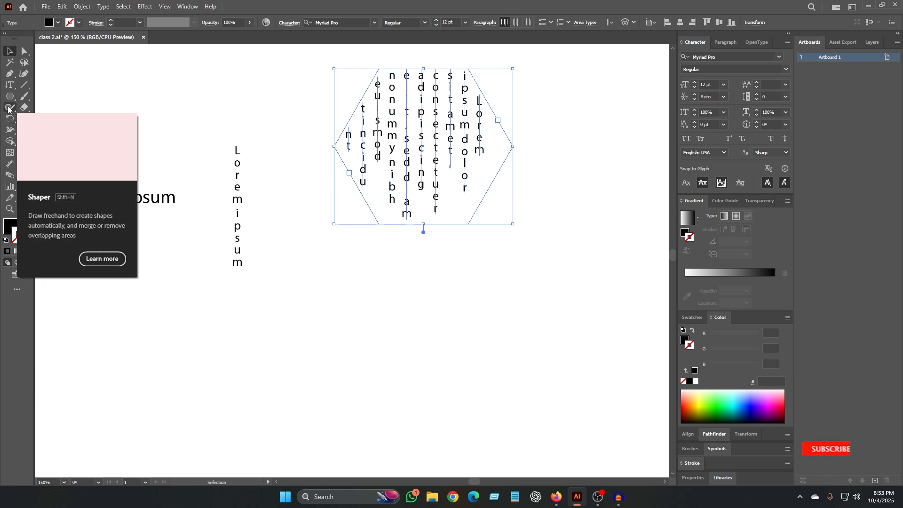
pyautogui.click(10, 85)
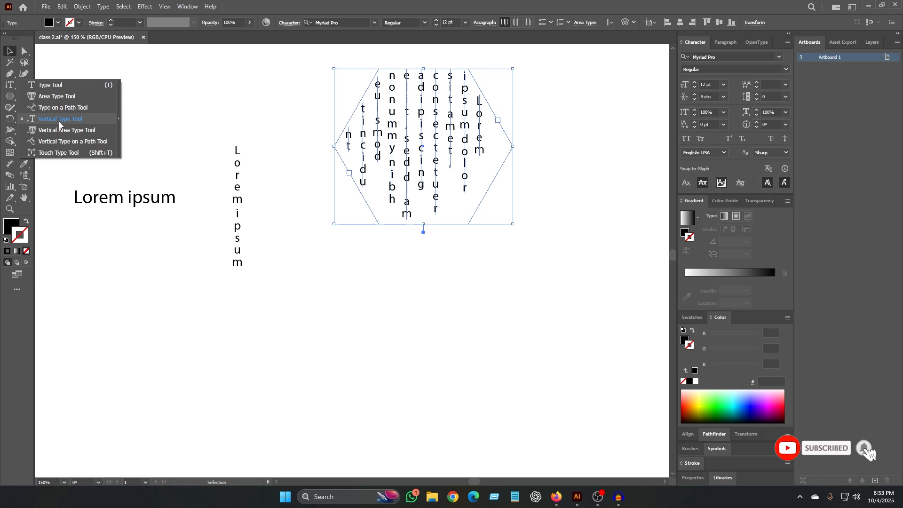
pyautogui.press('Delete')
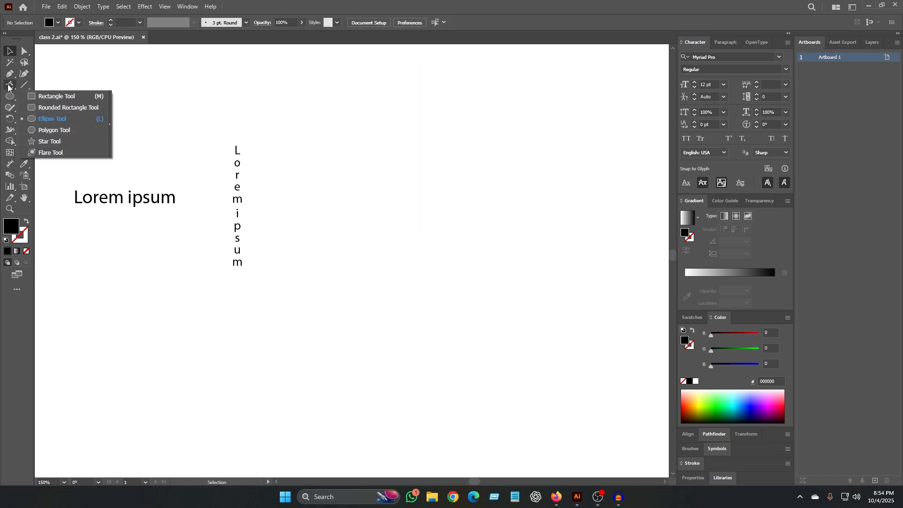
# - Draw an open S-shaped curve about 185 × 36 px right of the vertical text with the Pen tool
pyautogui.click(71, 141)
pyautogui.press('p')
pyautogui.click(311, 171)
pyautogui.press('Escape')
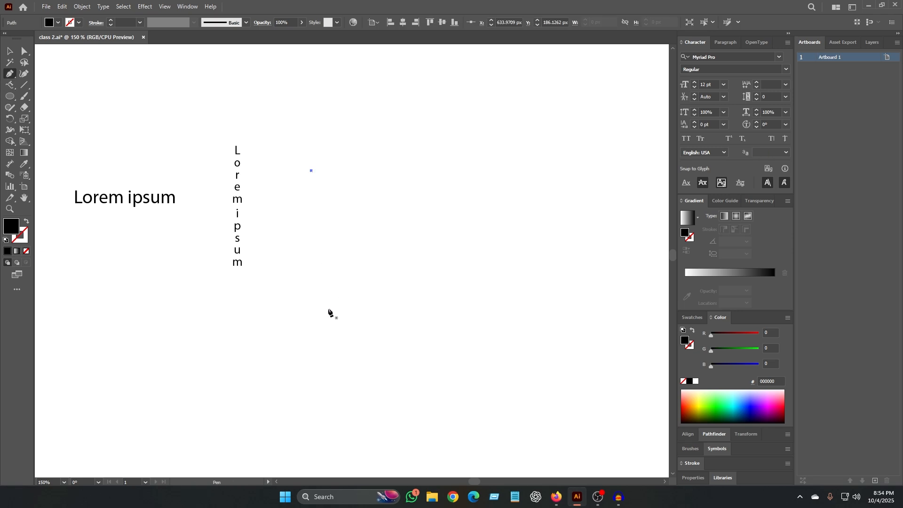
pyautogui.click(300, 261)
pyautogui.moveTo(398, 293); pyautogui.dragTo(480, 269)
pyautogui.click(398, 292)
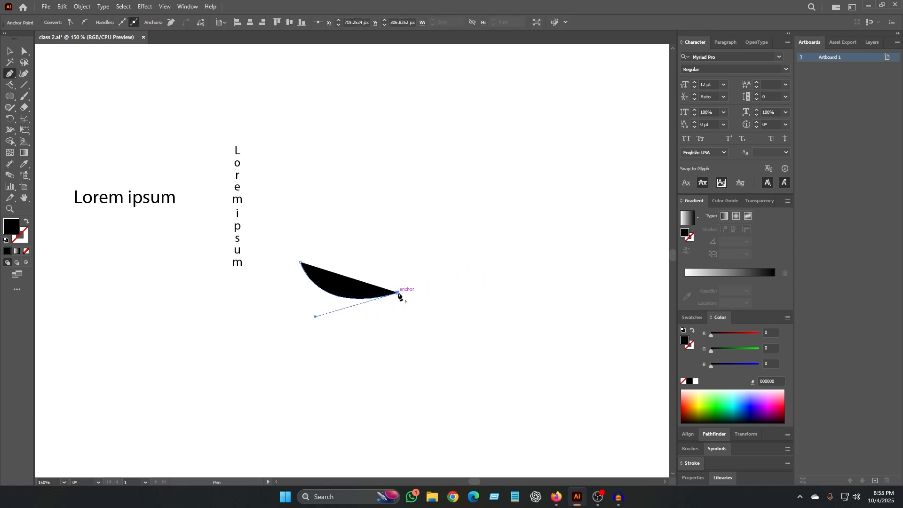
pyautogui.moveTo(487, 290); pyautogui.dragTo(512, 318)
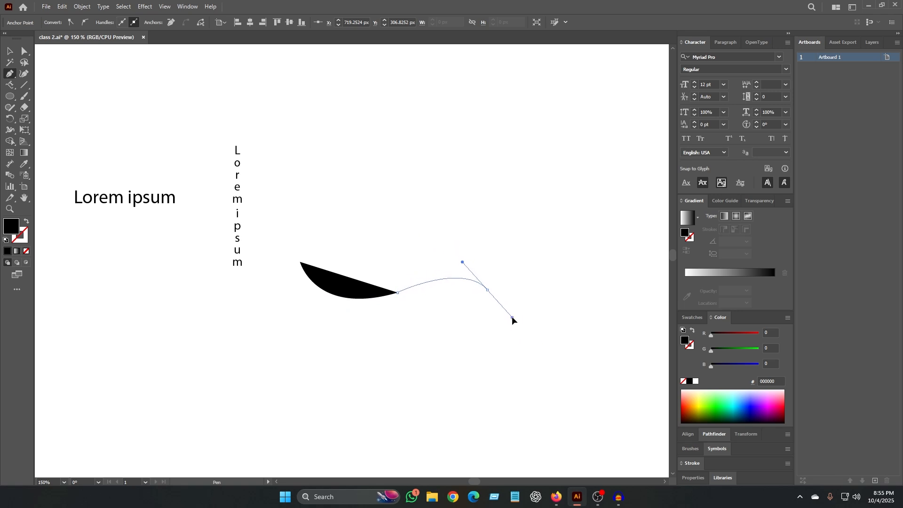
# - Swap the curve's fill and stroke for a black outline without fill, and deselect it
pyautogui.click(25, 221)
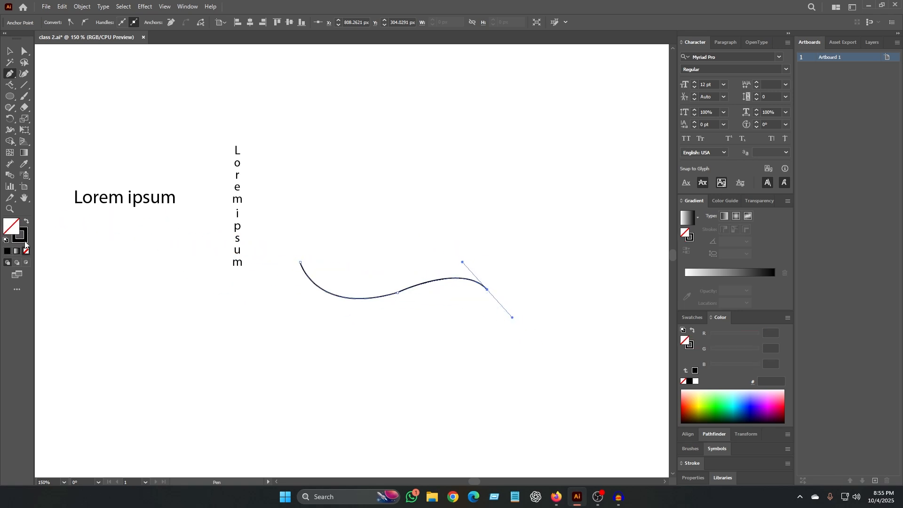
pyautogui.click(9, 51)
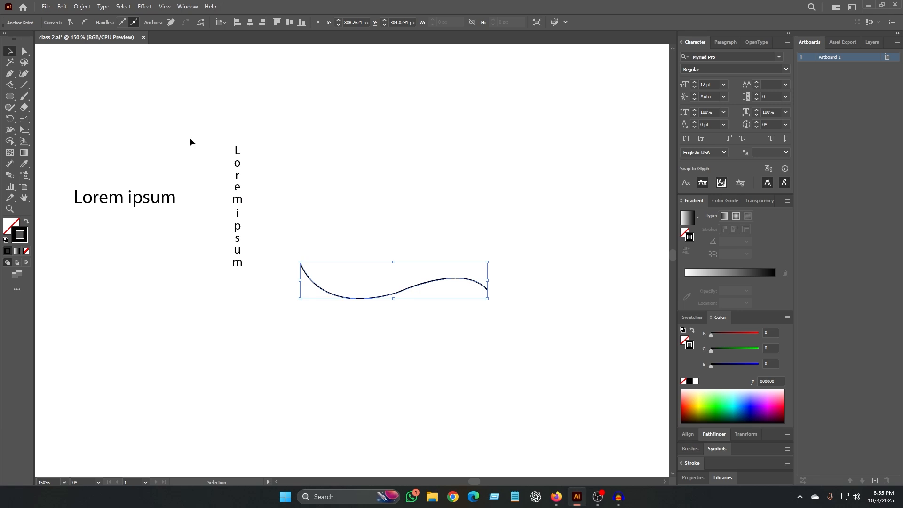
pyautogui.click(334, 138)
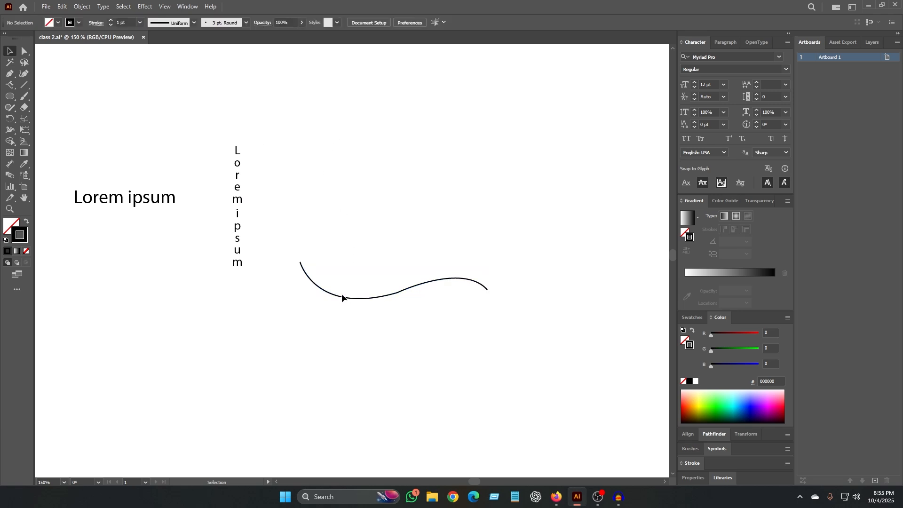
# - Run vertical placeholder text along the S-shaped curve with the Vertical Type on a Path tool
pyautogui.click(342, 295)
pyautogui.rightClick(10, 85)
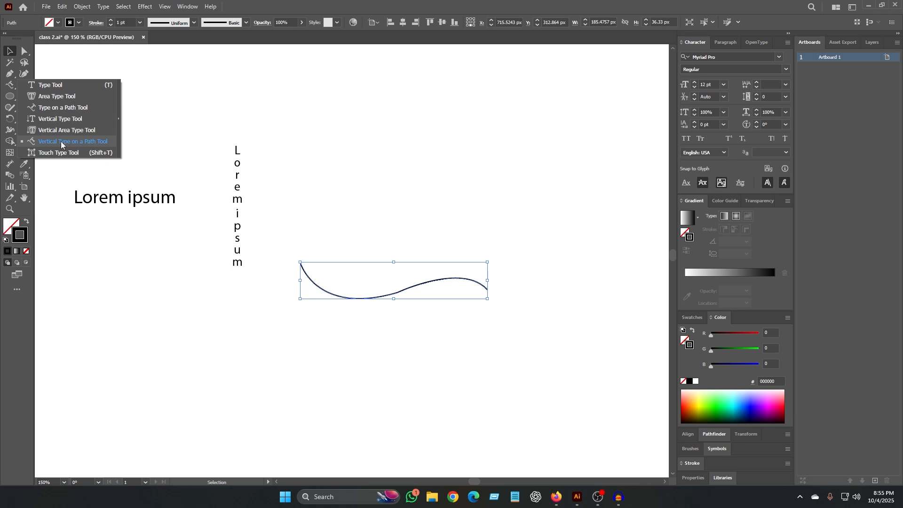
pyautogui.click(106, 142)
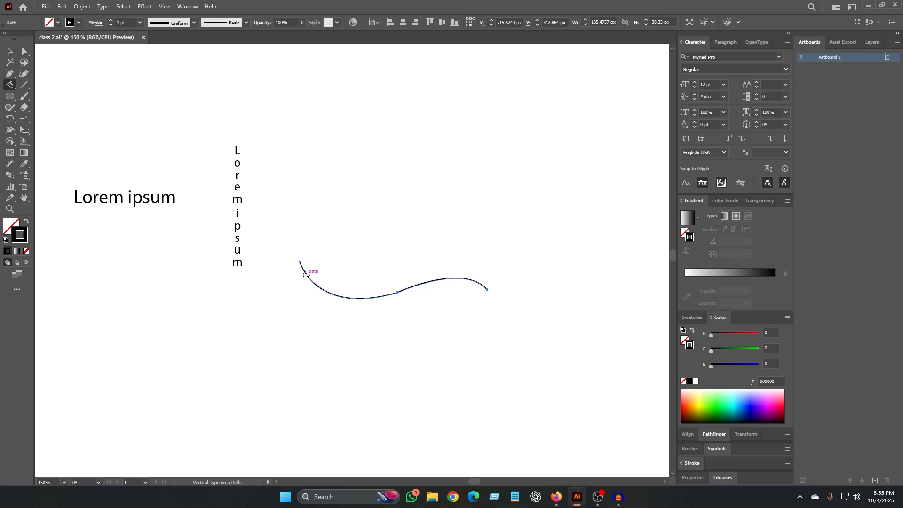
pyautogui.click(307, 275)
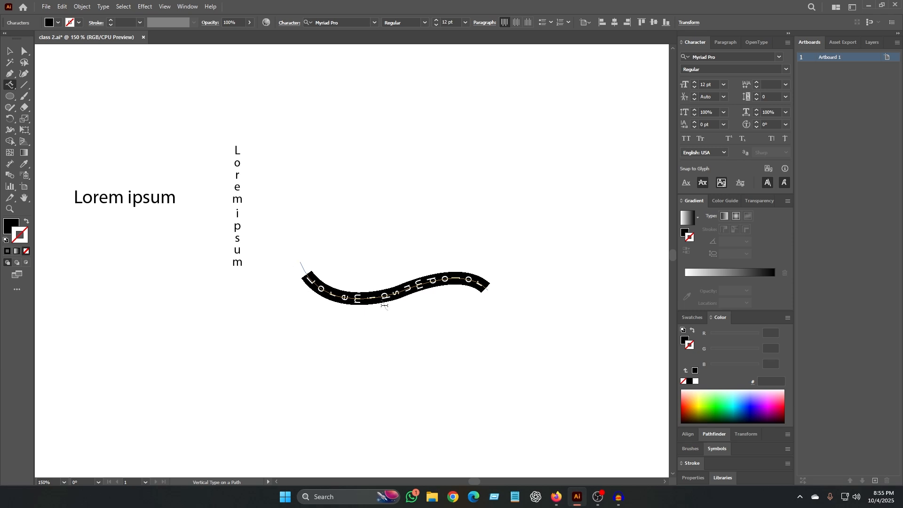
pyautogui.press('Escape')
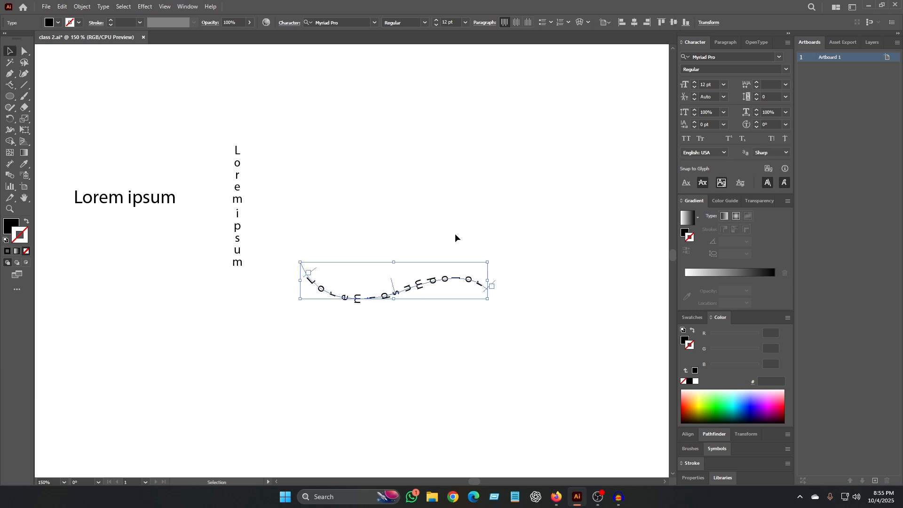
# - Move the curved vertical text up so it sits beside the upper part of the straight vertical text
pyautogui.click(447, 207)
pyautogui.click(470, 281)
pyautogui.moveTo(448, 280); pyautogui.dragTo(458, 164)
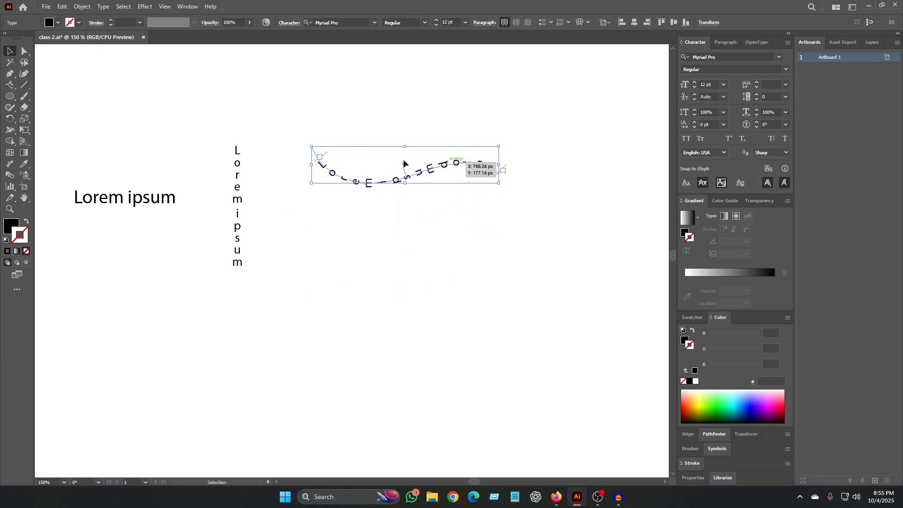
pyautogui.click(9, 89)
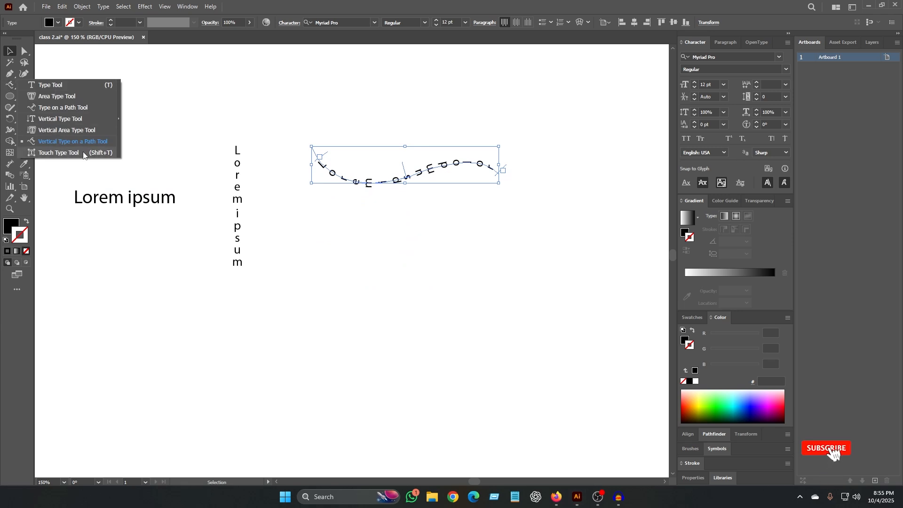
pyautogui.click(282, 127)
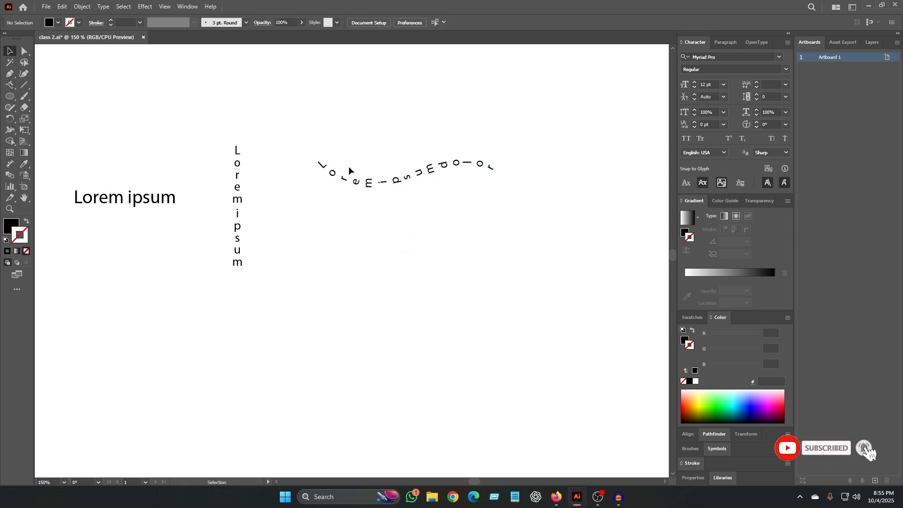
# - Flip the vertical text to the other side of its curve, and delete it from the artboard
pyautogui.click(397, 177)
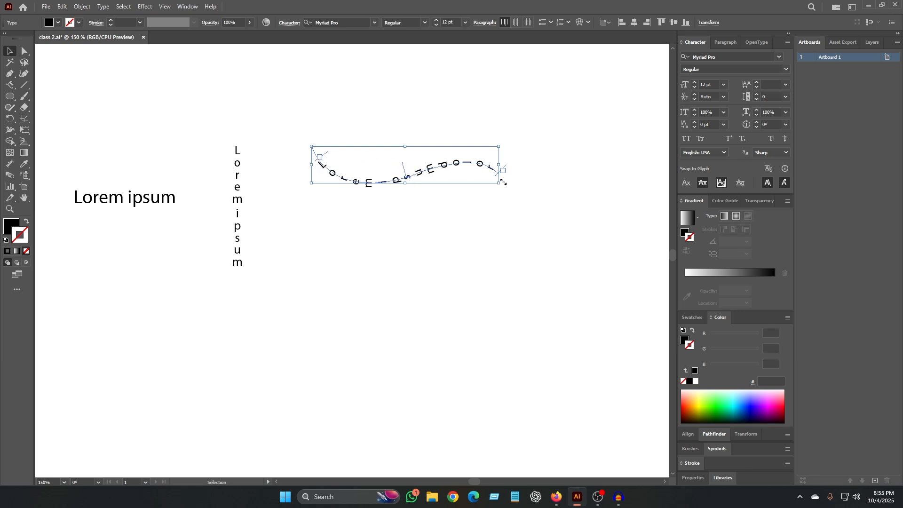
pyautogui.moveTo(402, 165); pyautogui.dragTo(402, 204)
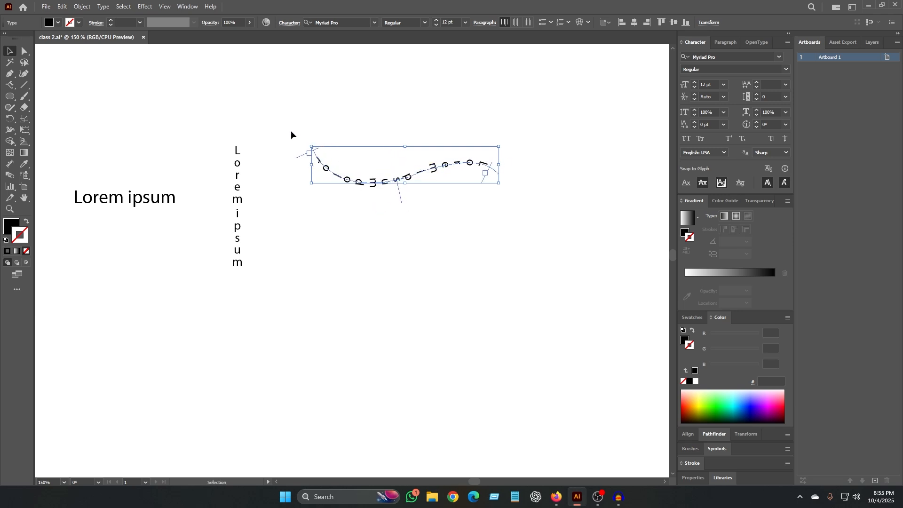
pyautogui.press('Delete')
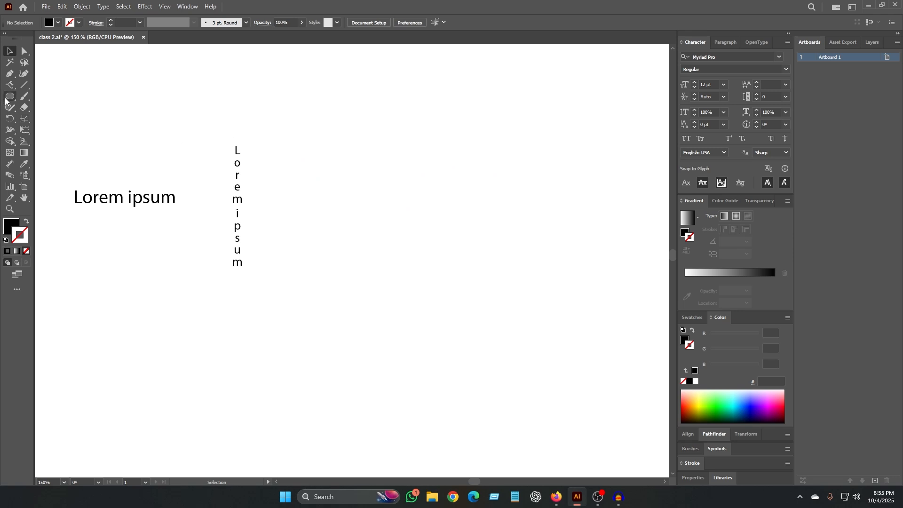
# - Move the horizontal "Lorem ipsum" text to the right of the vertical text and enlarge it to about 51.46 pt
pyautogui.click(163, 199)
pyautogui.moveTo(164, 198); pyautogui.dragTo(423, 165)
pyautogui.rightClick(10, 85)
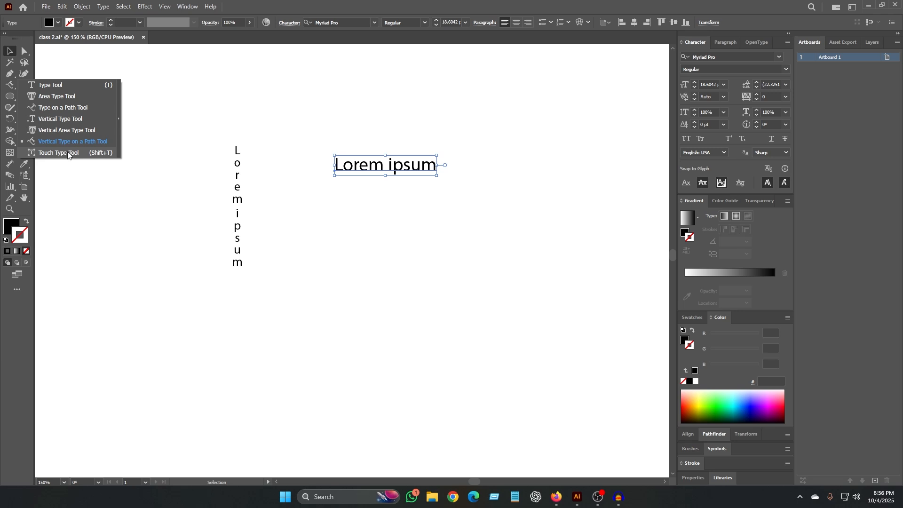
pyautogui.click(68, 153)
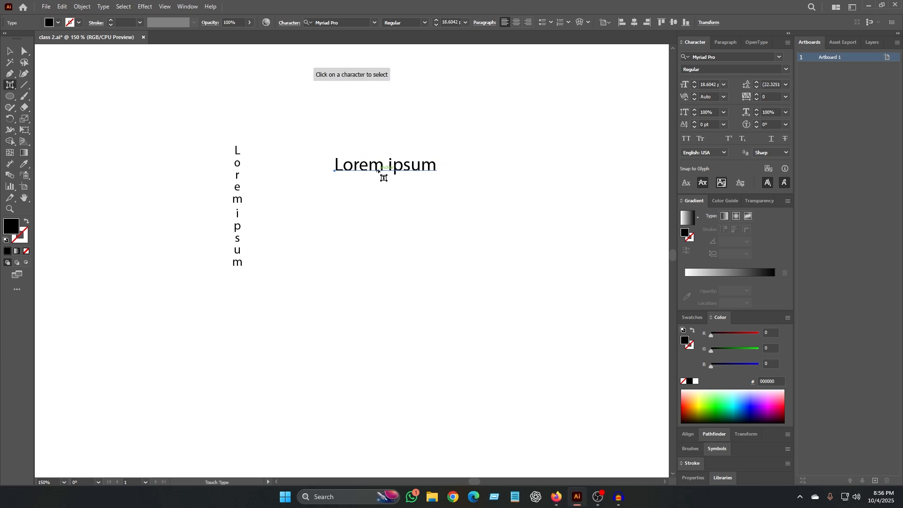
pyautogui.click(6, 53)
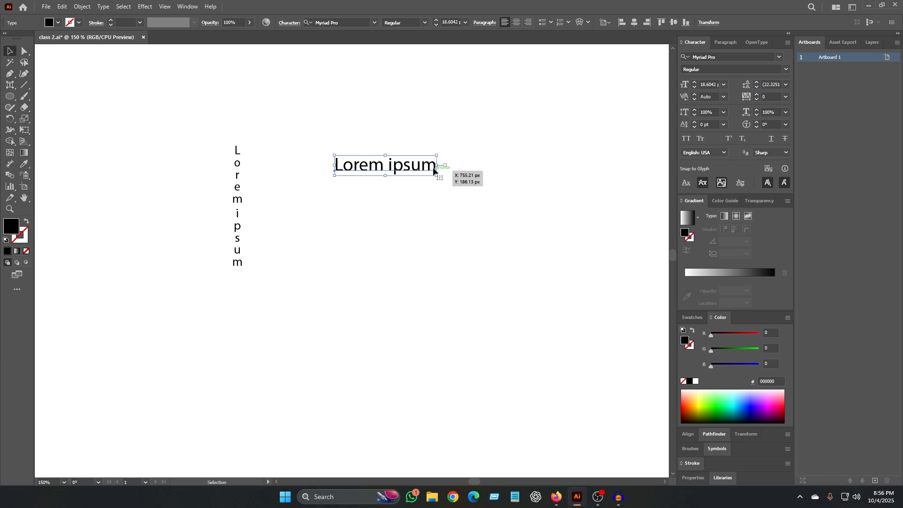
pyautogui.moveTo(437, 179); pyautogui.dragTo(616, 214)
pyautogui.moveTo(536, 183); pyautogui.dragTo(449, 183)
# - Select the letter "o" of the horizontal text with the Touch Type tool and apply All Caps to it
pyautogui.rightClick(9, 84)
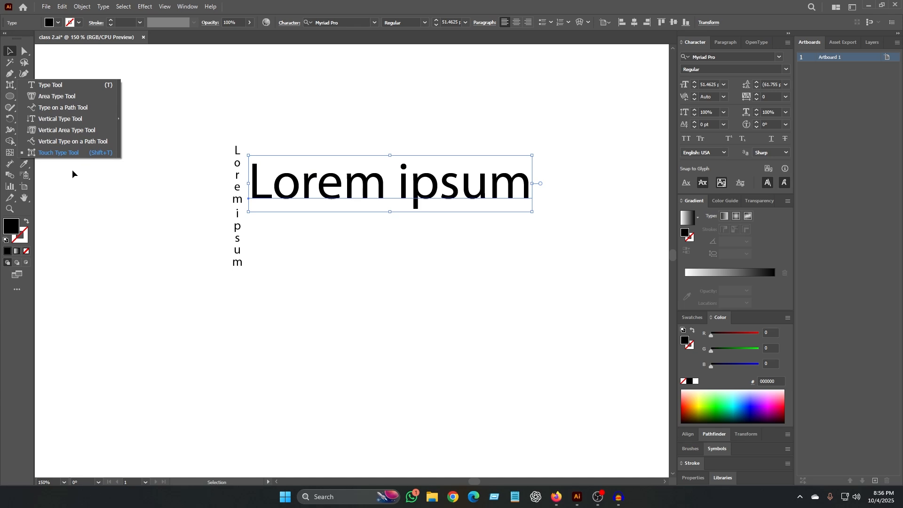
pyautogui.click(55, 153)
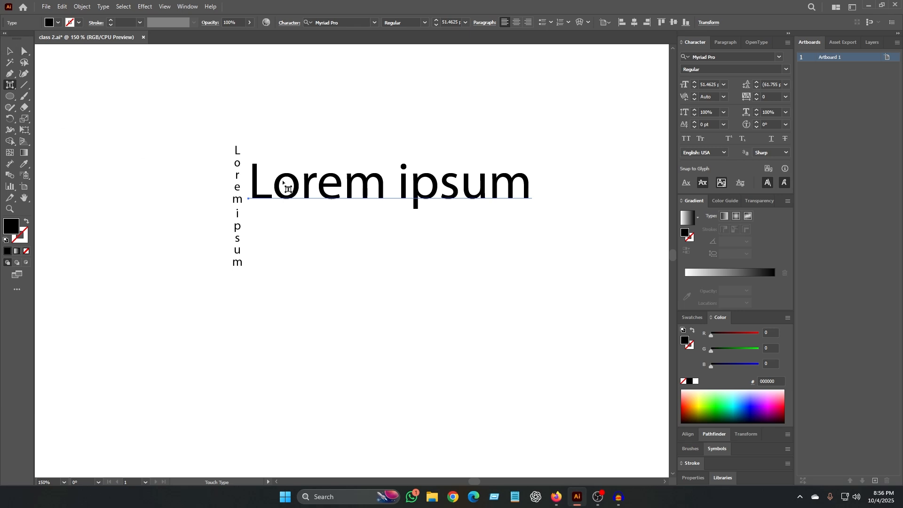
pyautogui.click(297, 185)
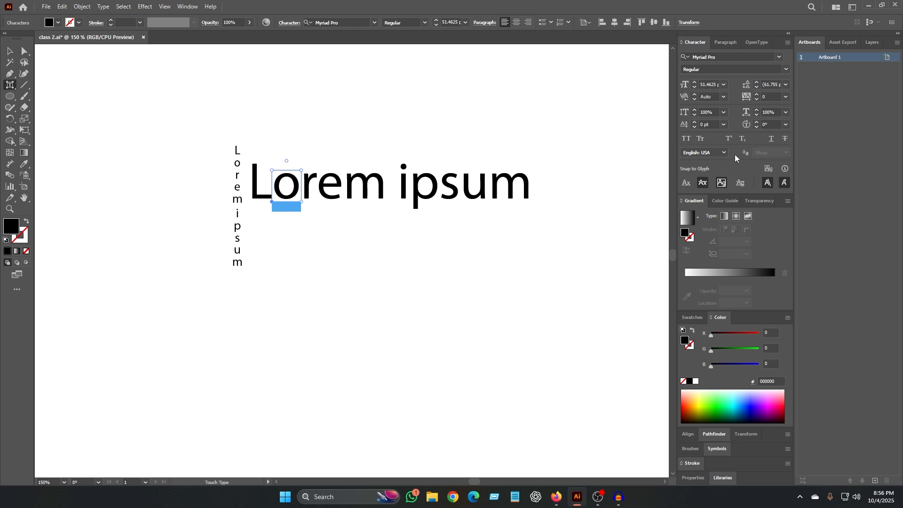
pyautogui.click(687, 140)
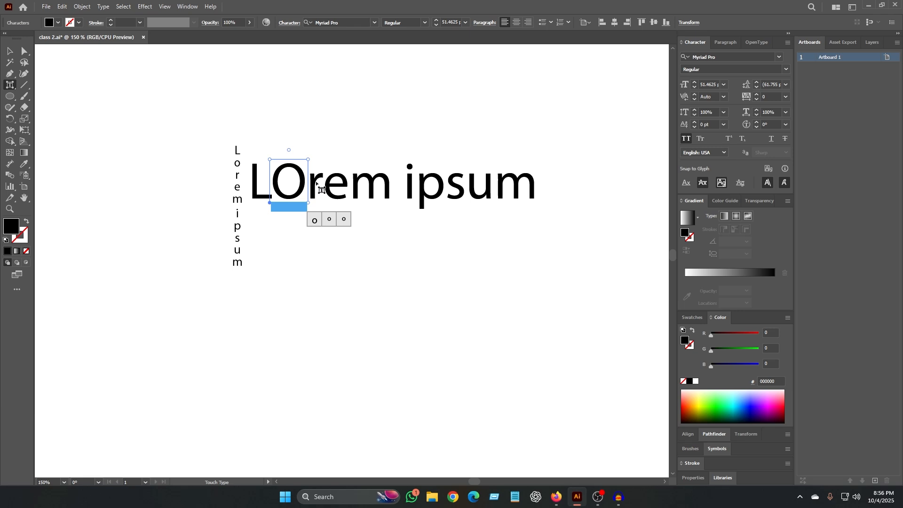
# - Set the capital O's vertical scale to 114% and its horizontal scale to 99%
pyautogui.click(695, 112)
pyautogui.click(695, 112)
pyautogui.click(695, 112)
pyautogui.click(695, 112)
pyautogui.click(695, 112)
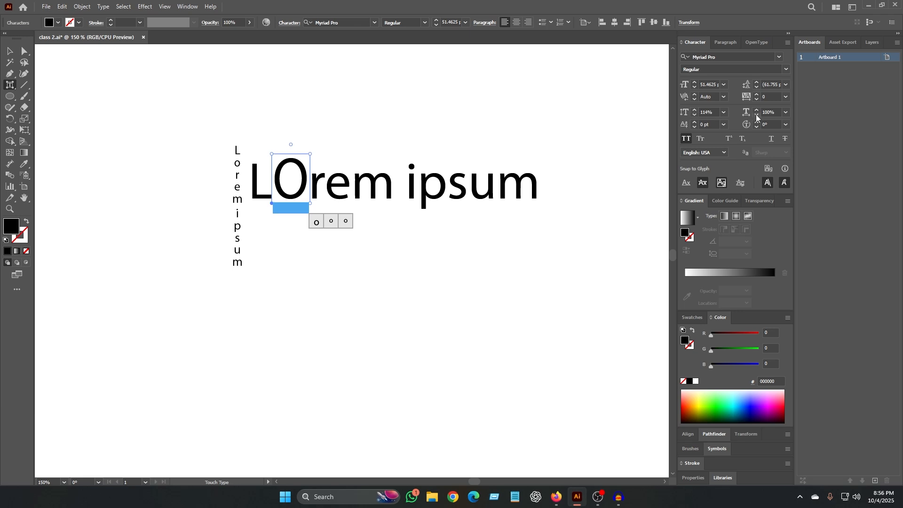
pyautogui.click(756, 115)
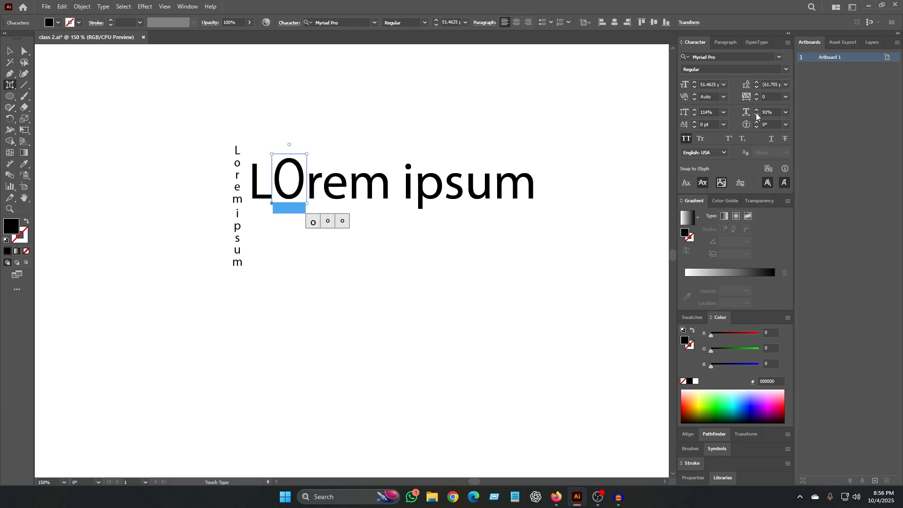
pyautogui.click(756, 110)
pyautogui.click(757, 110)
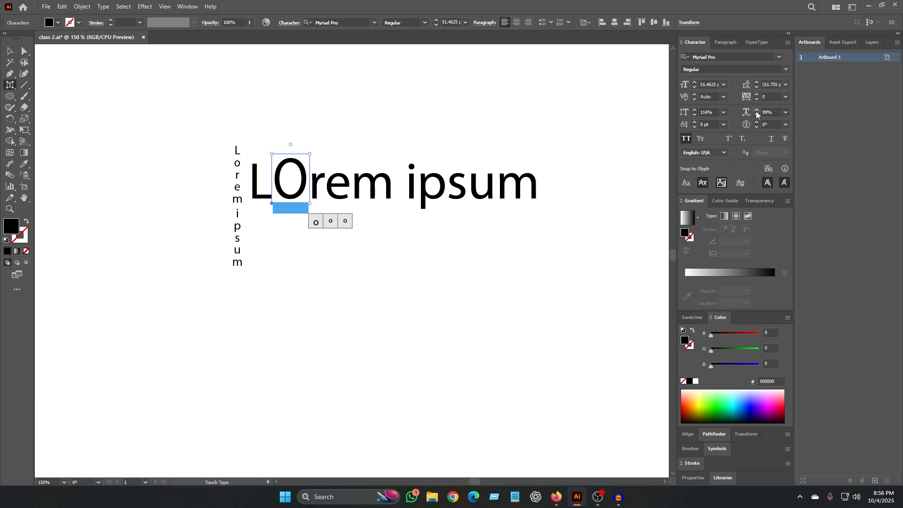
# - Raise the O about 19.57 pt above the baseline, fill it with blue 1D1BFF, and deselect the text
pyautogui.moveTo(290, 179); pyautogui.dragTo(178, 206)
pyautogui.moveTo(281, 207); pyautogui.dragTo(329, 149)
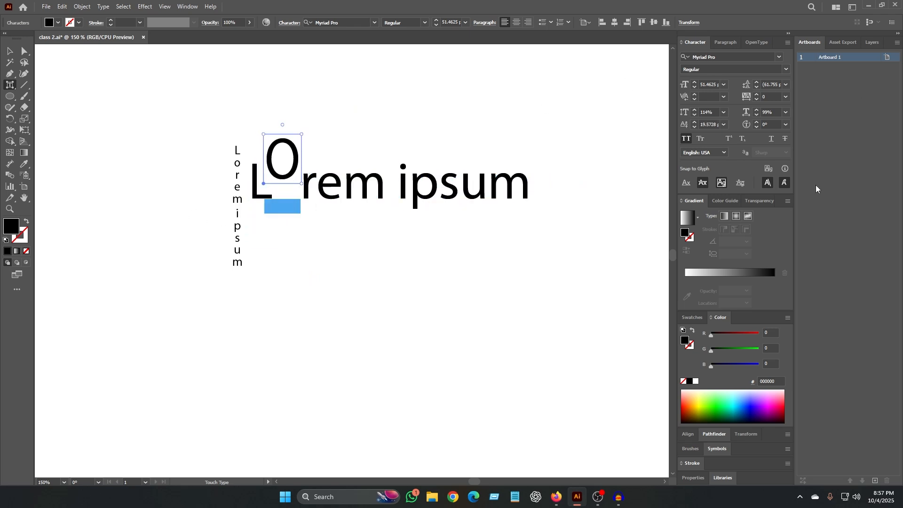
pyautogui.click(752, 399)
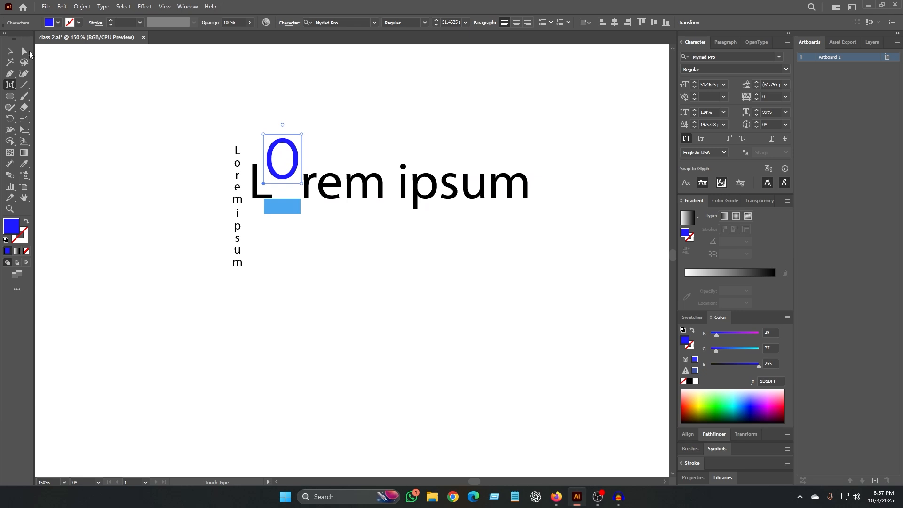
pyautogui.click(10, 50)
pyautogui.click(555, 96)
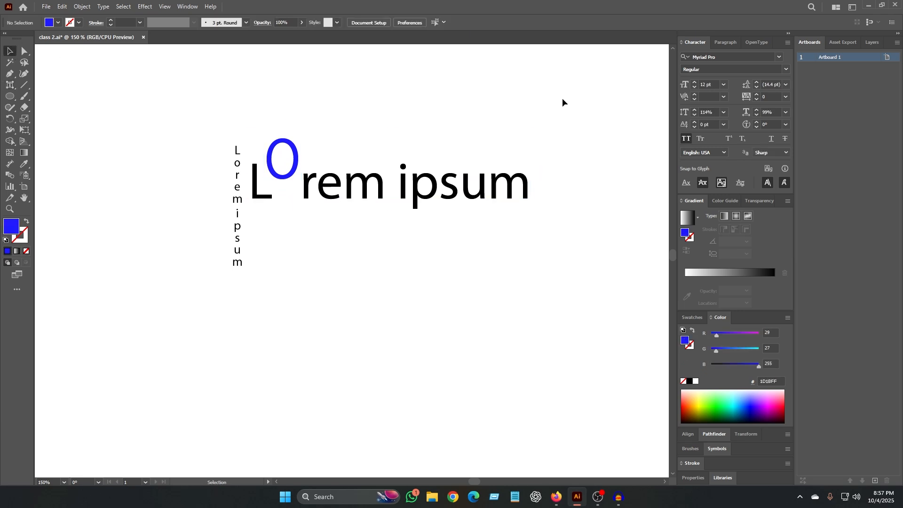
# - Move the whole horizontal text slightly down as one object and deselect it
pyautogui.click(754, 403)
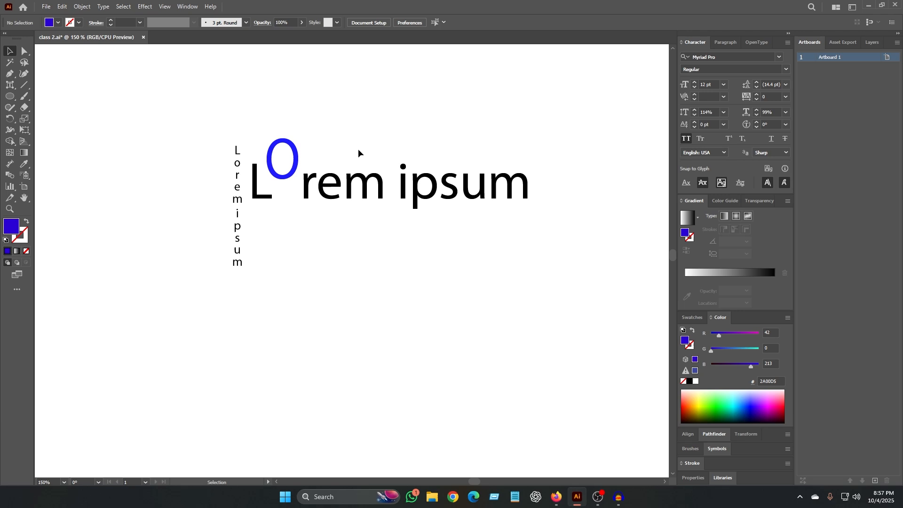
pyautogui.moveTo(295, 164); pyautogui.dragTo(295, 186)
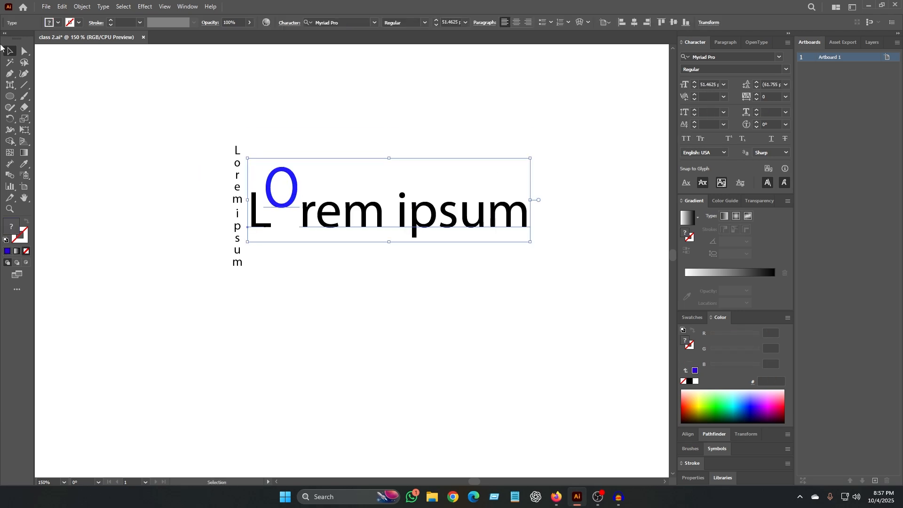
pyautogui.click(300, 124)
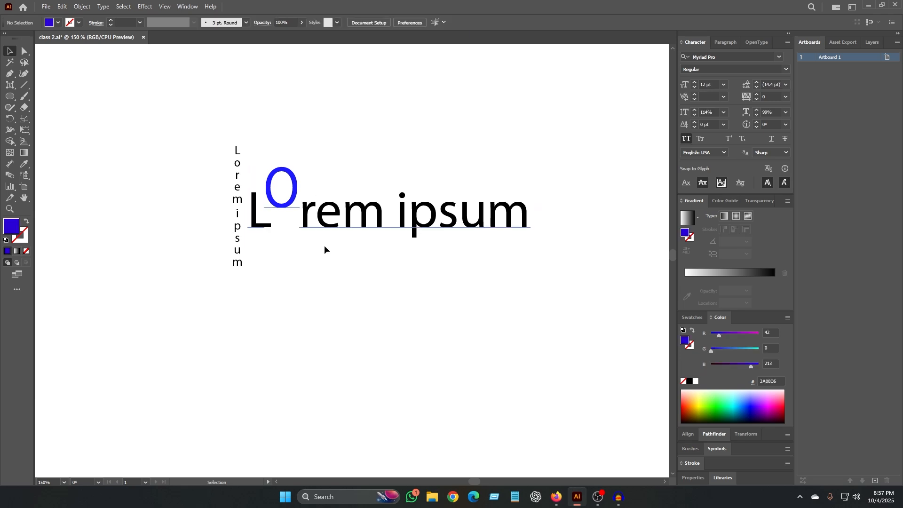
# - Apply All Caps to only the "m" of "Lorem" in the horizontal text with the Type tool, and deselect the text
pyautogui.press('t')
pyautogui.click(377, 214)
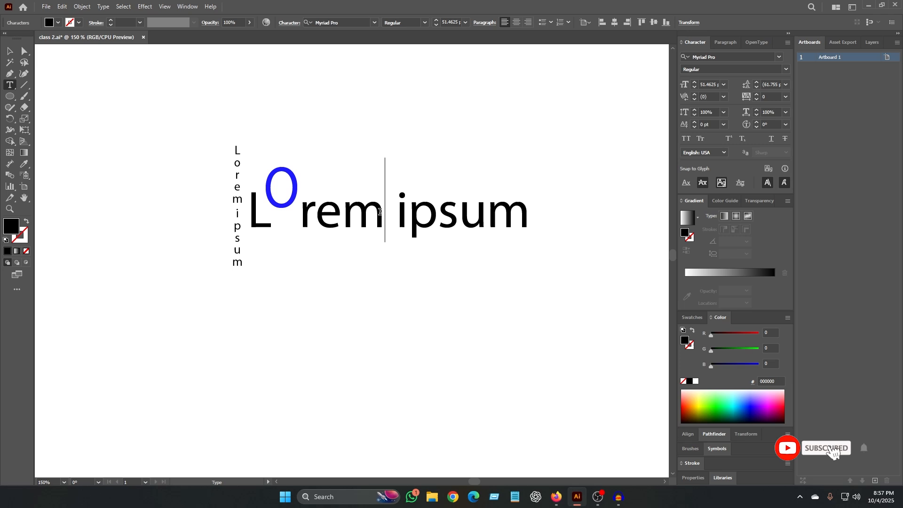
pyautogui.moveTo(379, 215); pyautogui.dragTo(343, 212)
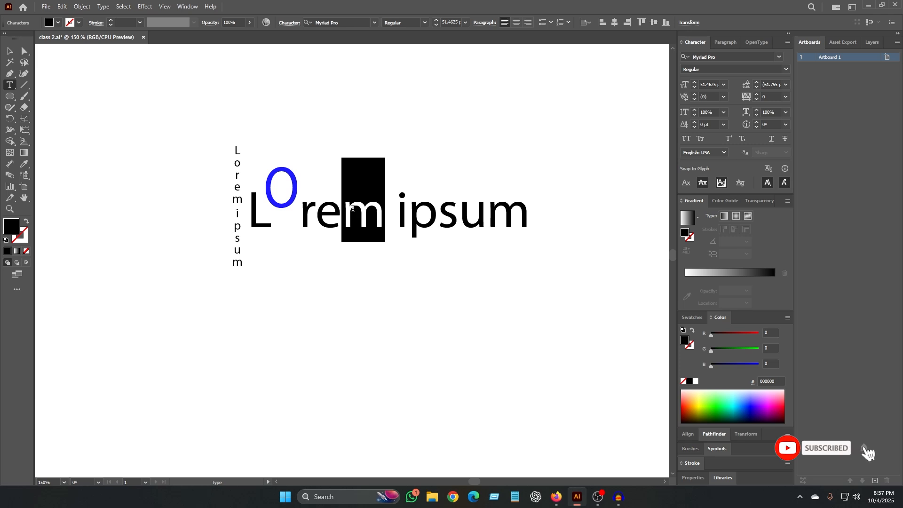
pyautogui.click(686, 138)
pyautogui.keyDown('ctrl'); pyautogui.click(481, 128); pyautogui.keyUp('ctrl')
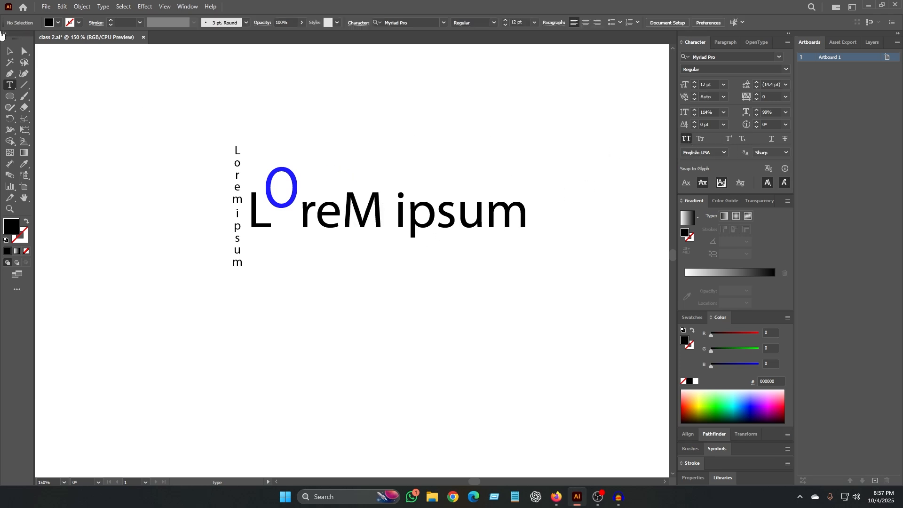
pyautogui.click(9, 49)
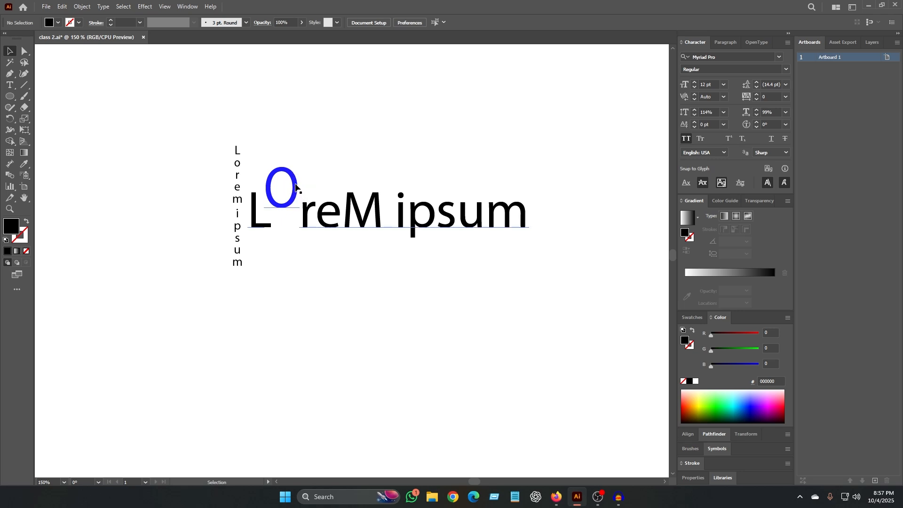
# - Select only the vertical "Lorem ipsum" text
pyautogui.click(10, 85)
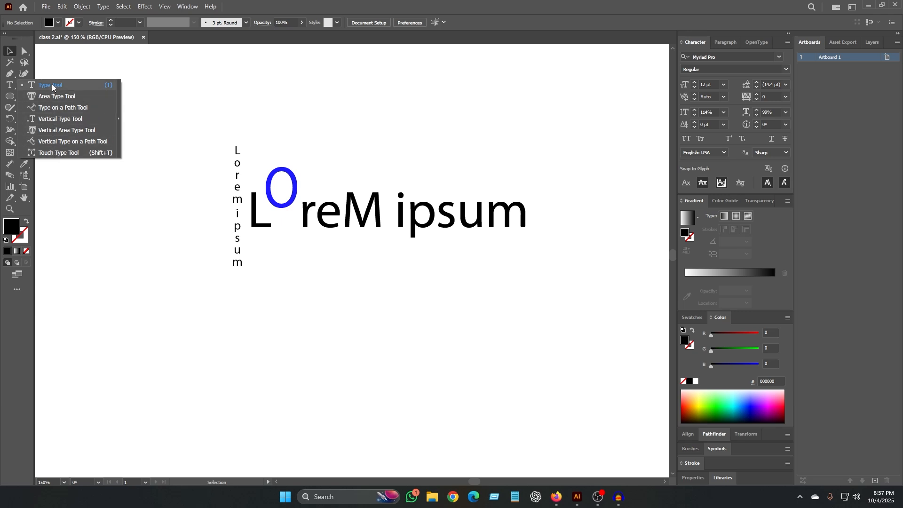
pyautogui.click(314, 118)
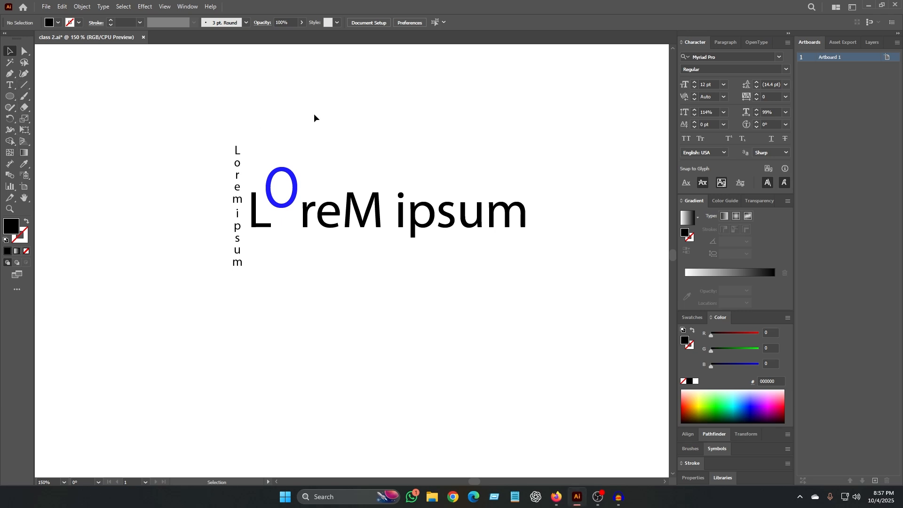
pyautogui.moveTo(210, 133); pyautogui.dragTo(540, 280)
pyautogui.click(568, 123)
pyautogui.click(236, 149)
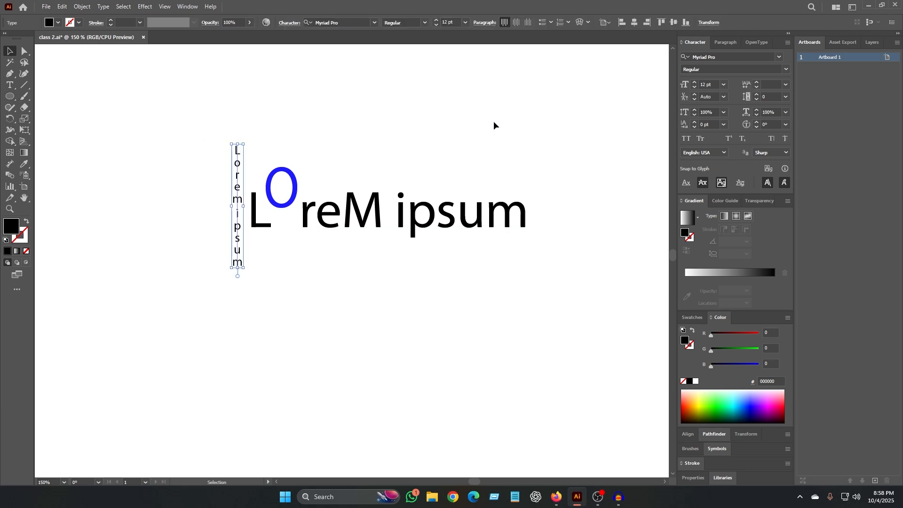